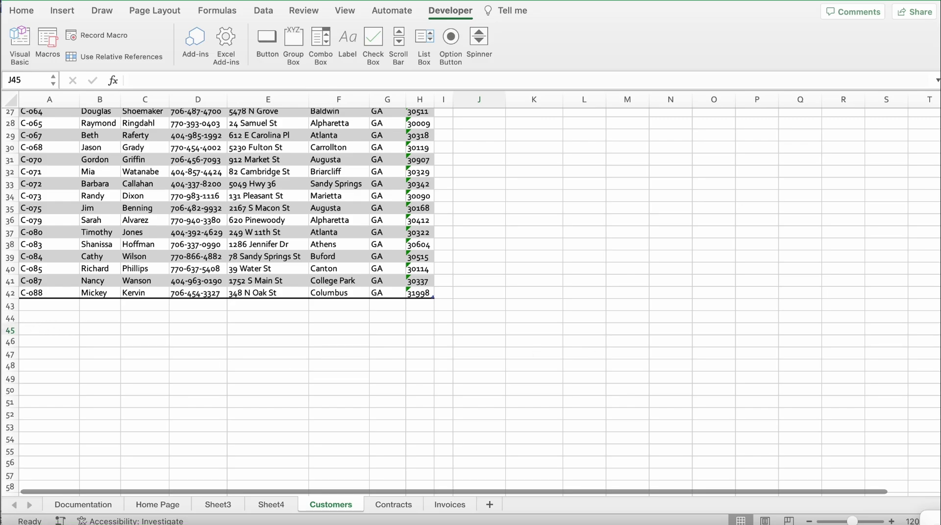
# - Following the Word instructions, assign the Add_Customer macro to the Add Customer button on the Home Page worksheet and run it
pyautogui.click(5, 319)
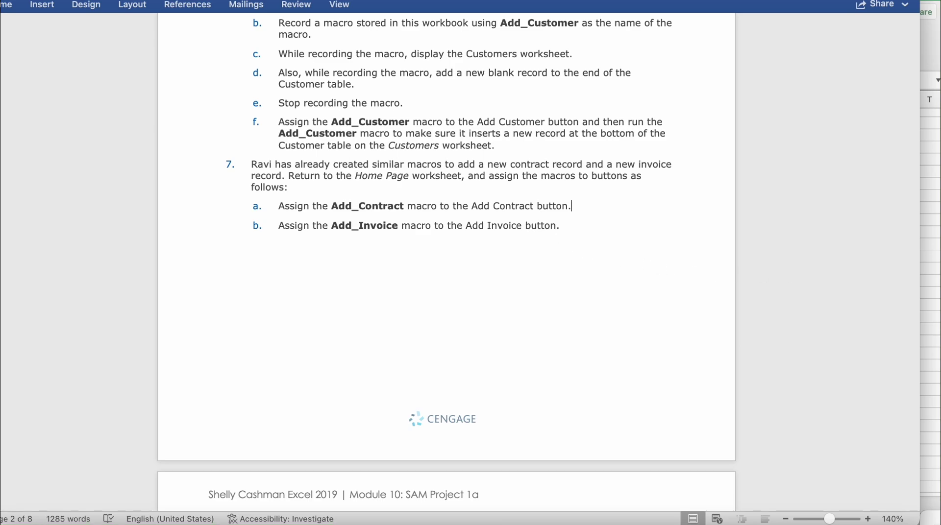
pyautogui.click(936, 263)
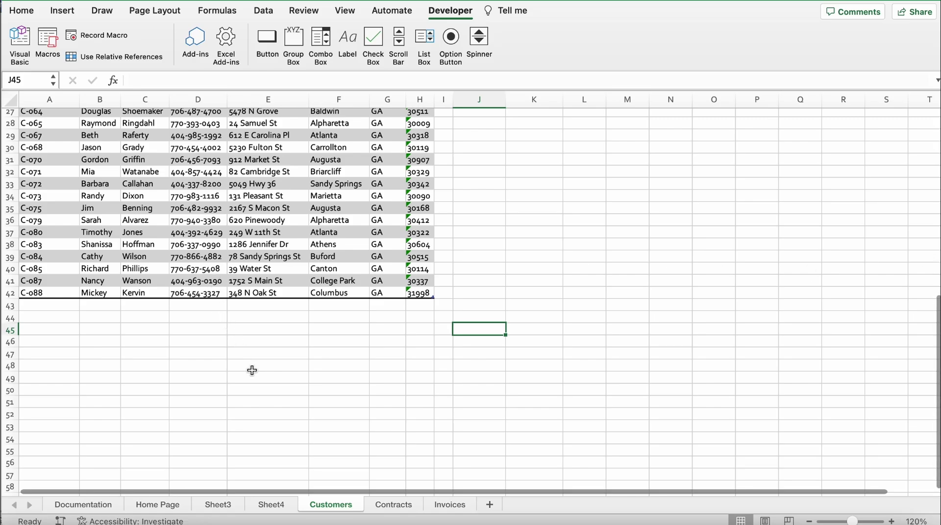
pyautogui.click(157, 506)
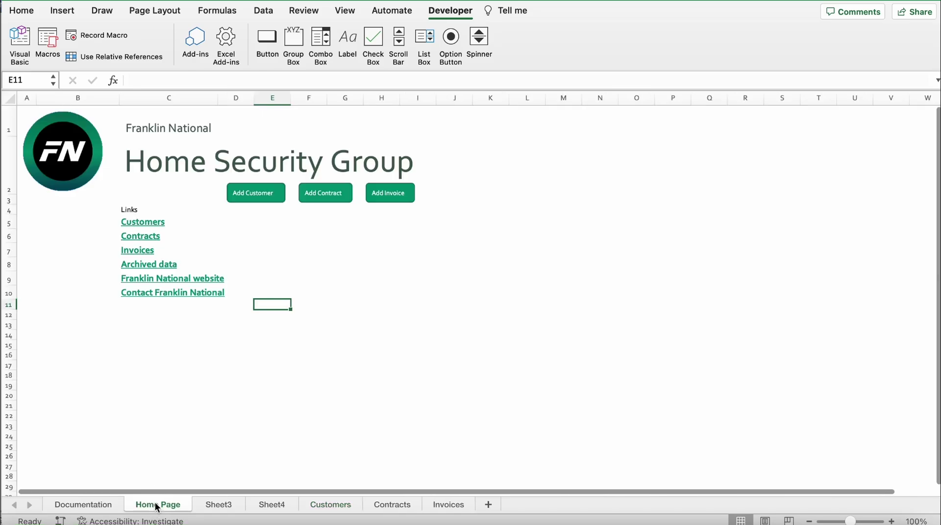
pyautogui.rightClick(273, 196)
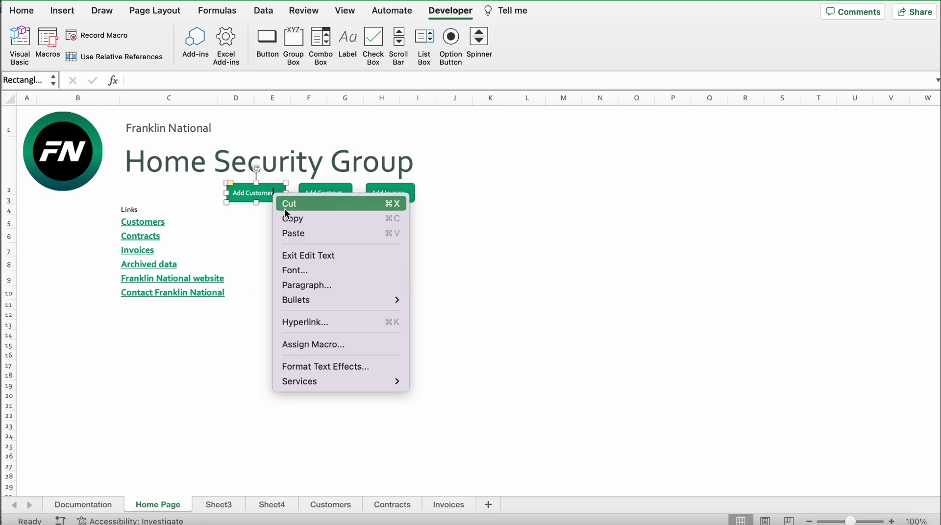
pyautogui.click(299, 340)
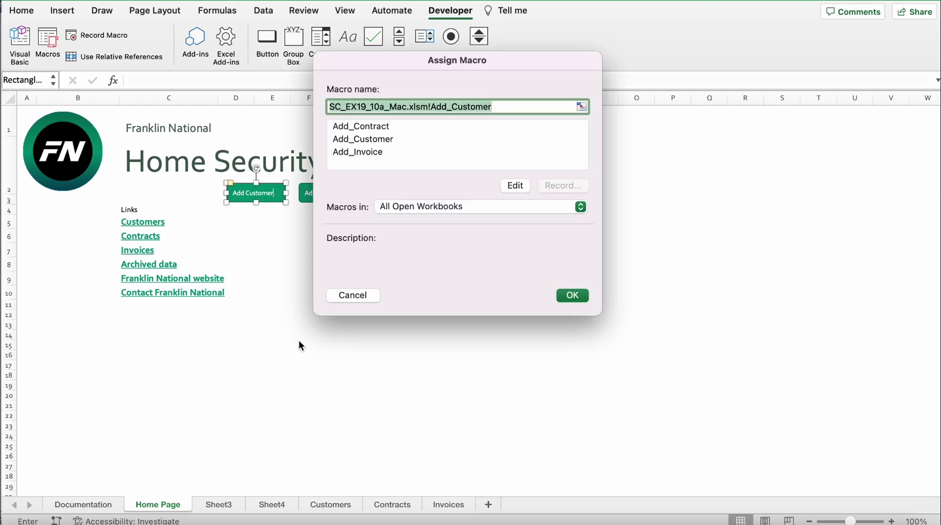
pyautogui.click(369, 138)
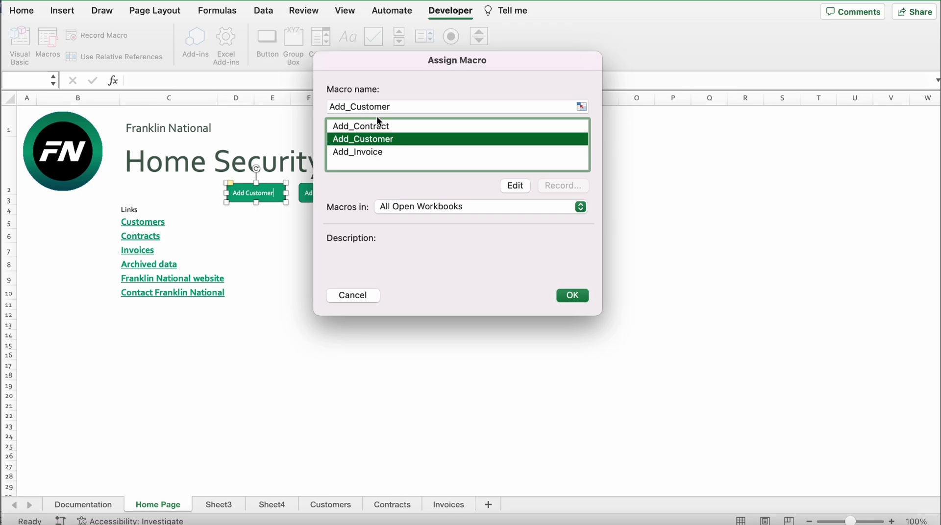
pyautogui.click(570, 300)
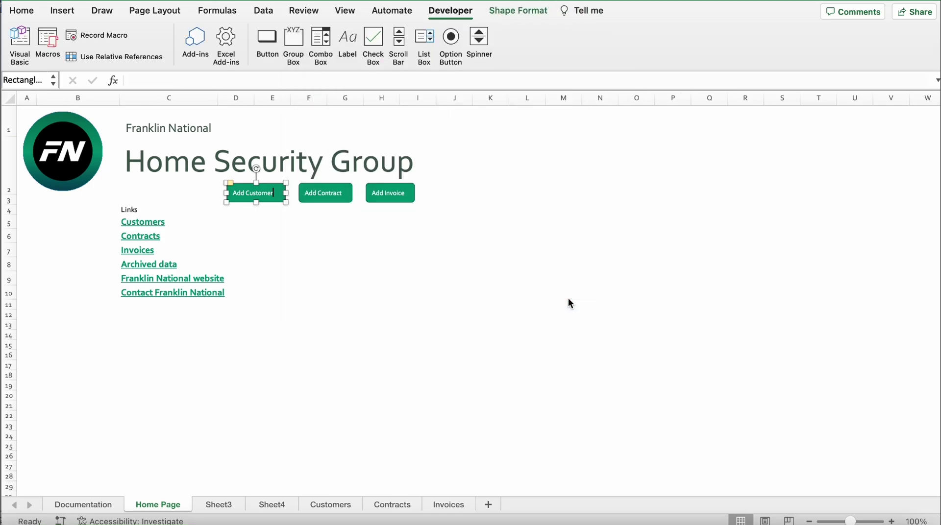
pyautogui.click(373, 264)
pyautogui.click(258, 198)
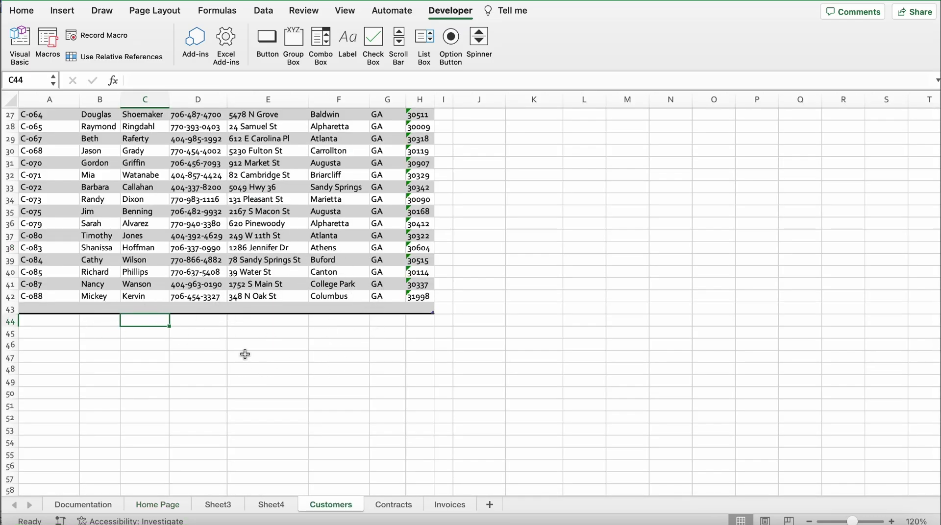
# - Check the instructions in Word and assign the Add_Contract macro to the Add Contract button on the Home Page worksheet
pyautogui.press('super+Tab')
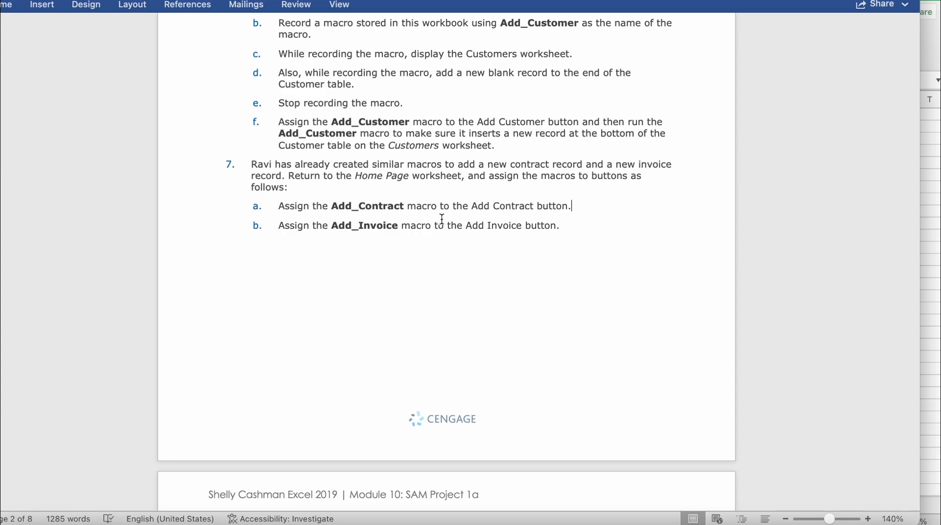
pyautogui.click(929, 261)
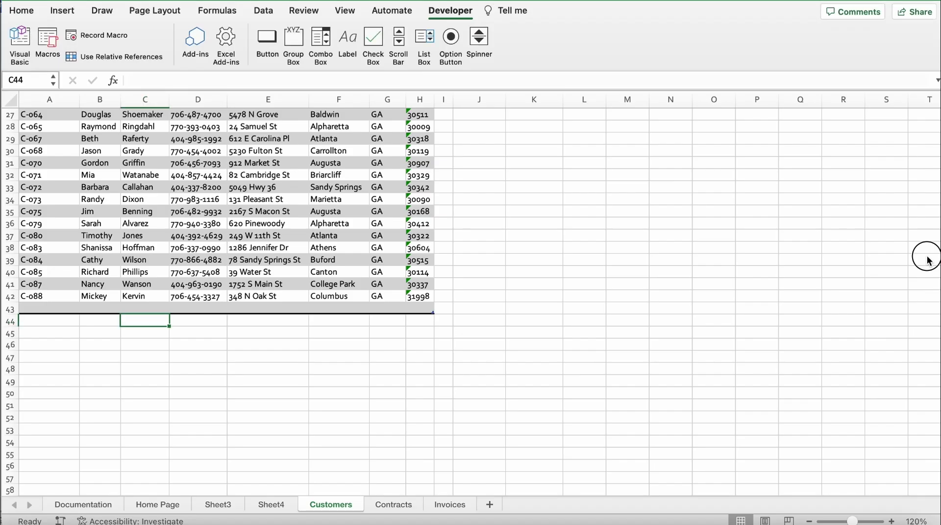
pyautogui.click(158, 505)
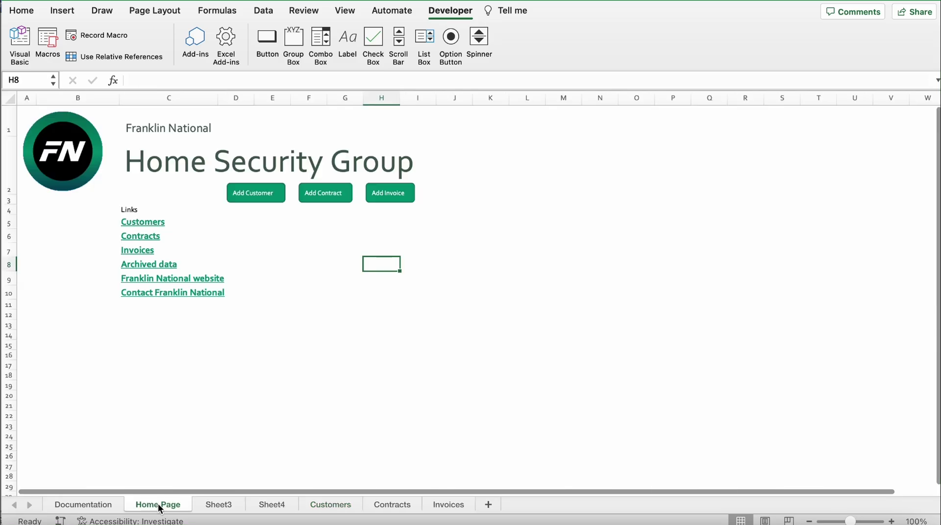
pyautogui.rightClick(339, 196)
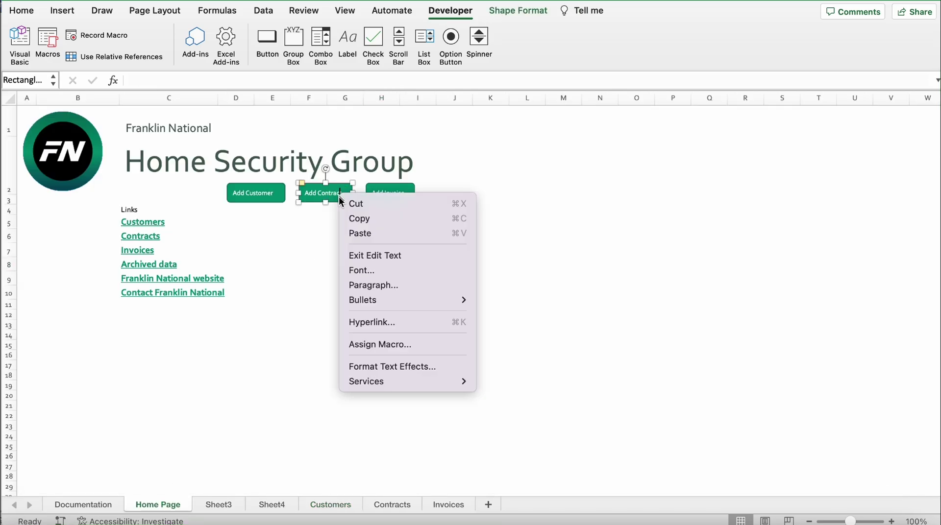
pyautogui.click(386, 344)
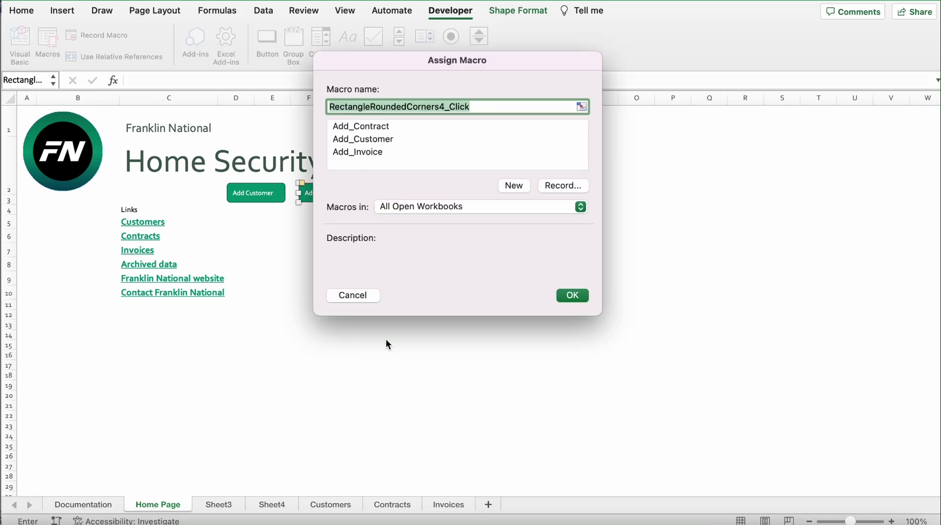
pyautogui.click(375, 127)
pyautogui.click(572, 298)
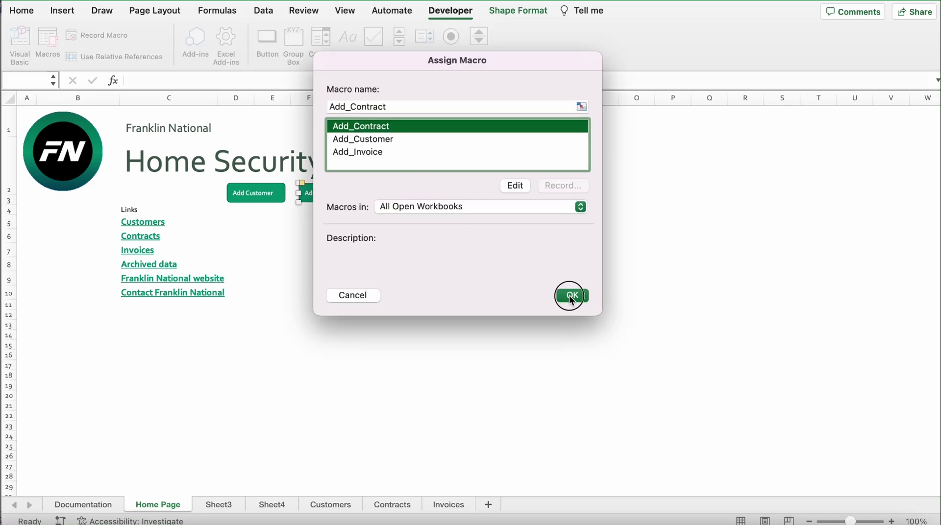
pyautogui.click(368, 260)
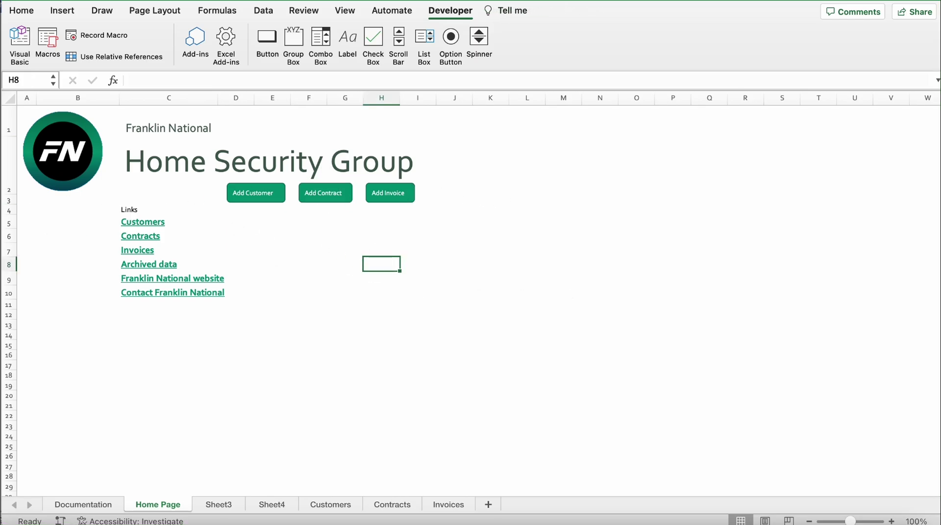
# - Check the instructions in Word and assign the Add_Invoice macro to the Add Invoice button in Excel
pyautogui.press('super+Tab')
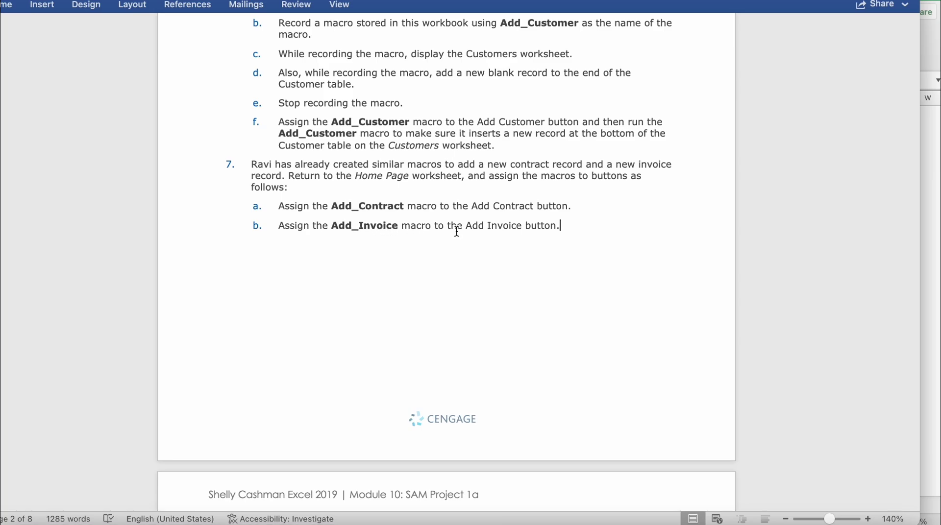
pyautogui.click(930, 242)
pyautogui.rightClick(392, 184)
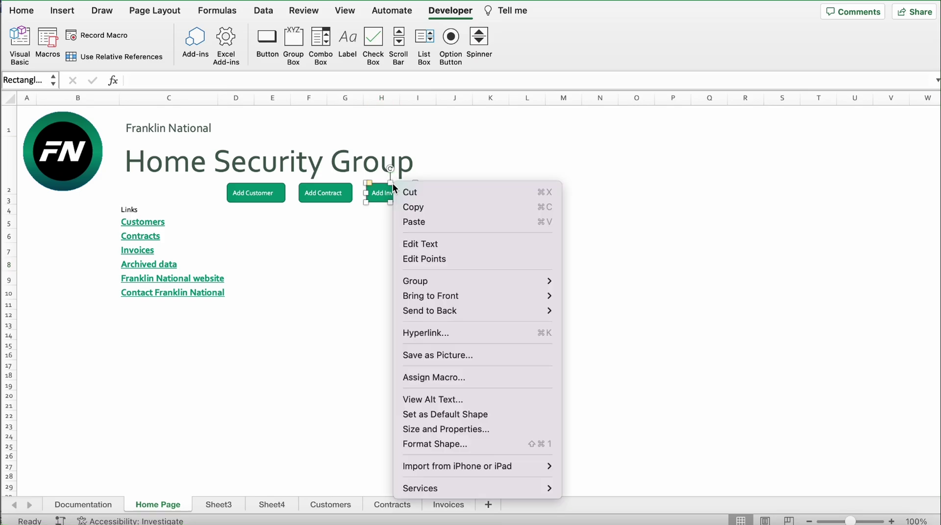
pyautogui.click(448, 379)
pyautogui.click(403, 152)
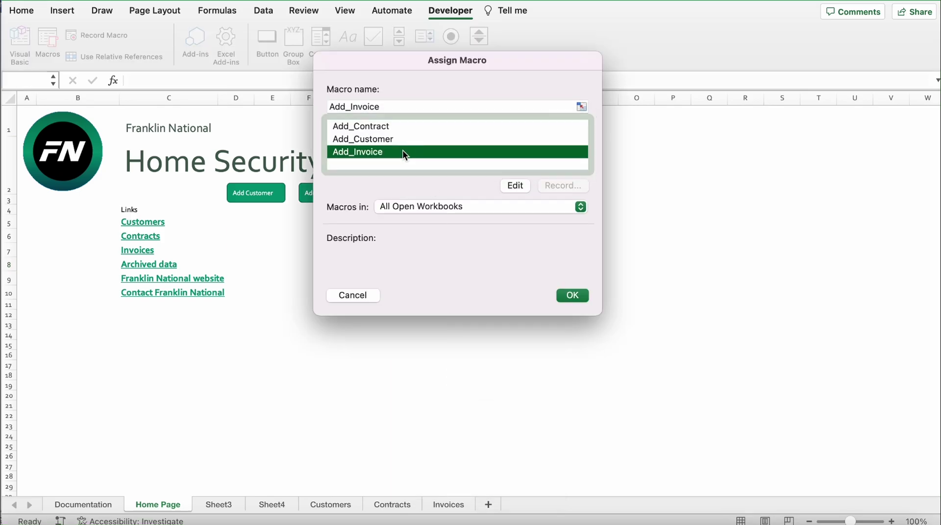
pyautogui.click(568, 291)
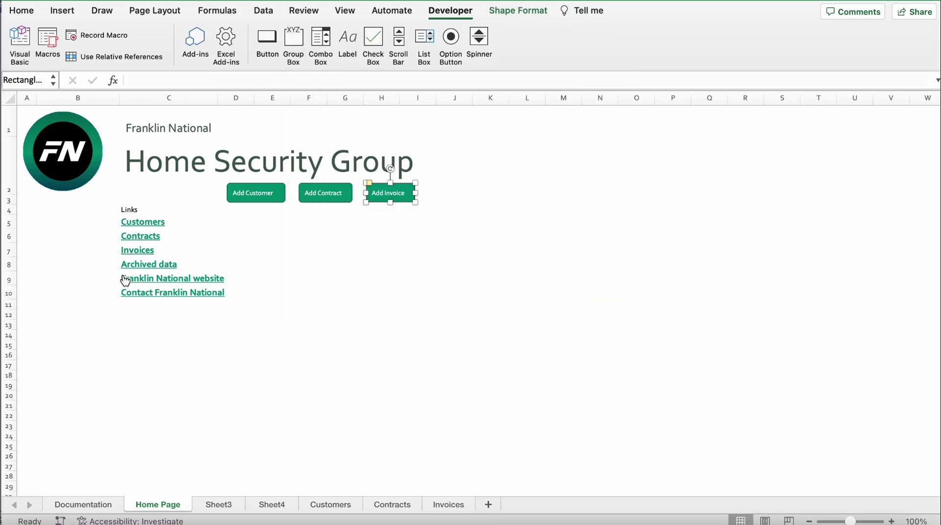
# - Read instruction 8 in Word and enter "Contracts to citys" as the new name of the Sheet4 worksheet in Excel
pyautogui.press('super+Tab')
pyautogui.scroll(-5, 463, 301)
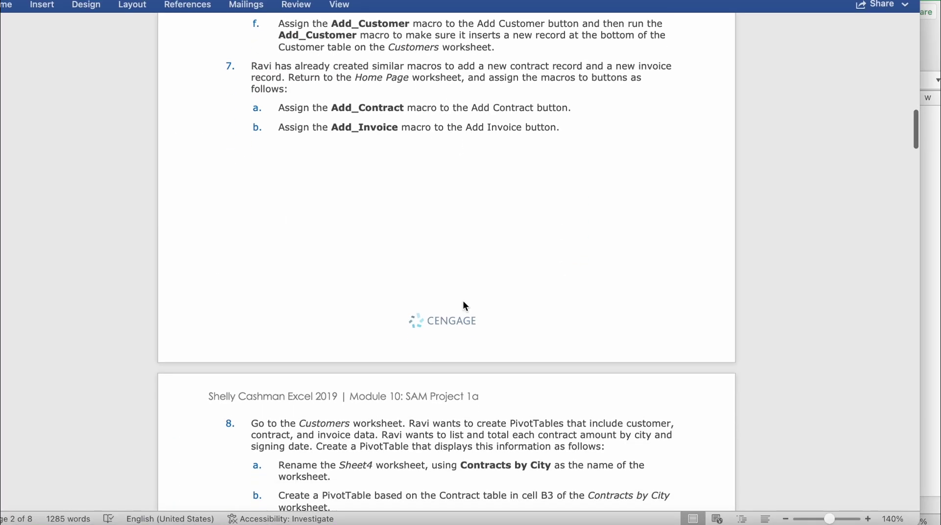
pyautogui.scroll(-3, 464, 301)
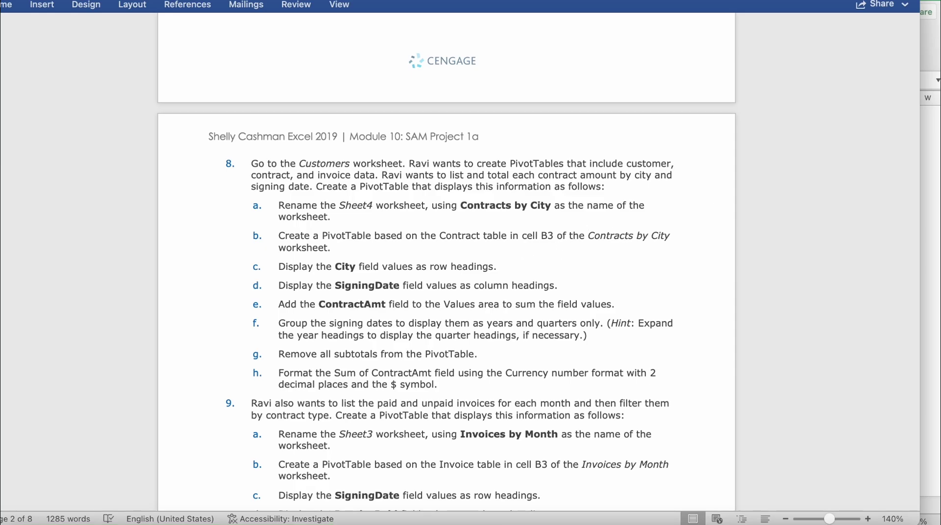
pyautogui.click(936, 181)
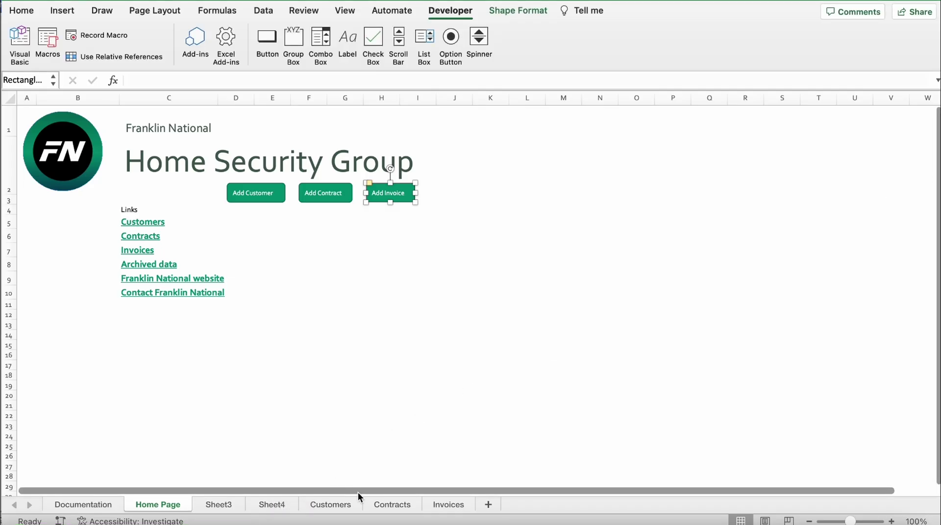
pyautogui.click(284, 509)
pyautogui.doubleClick(281, 508)
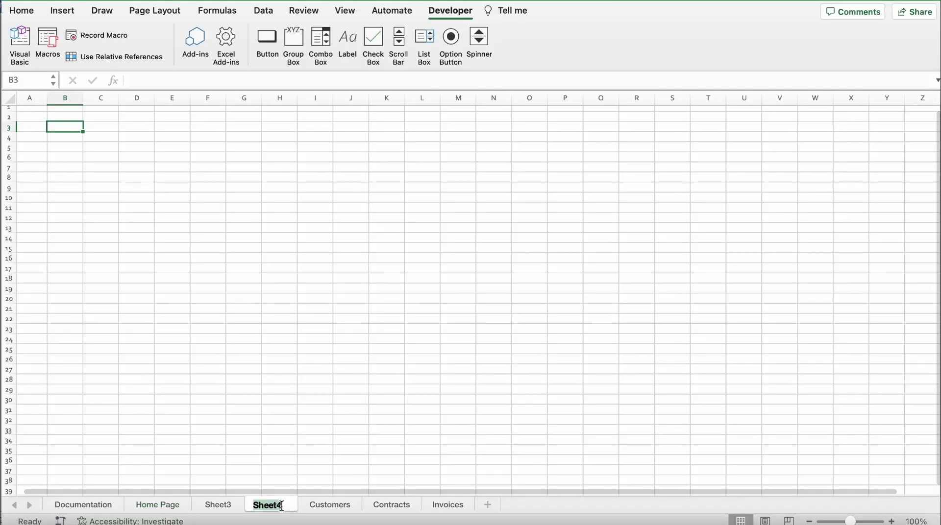
pyautogui.press('BackSpace')
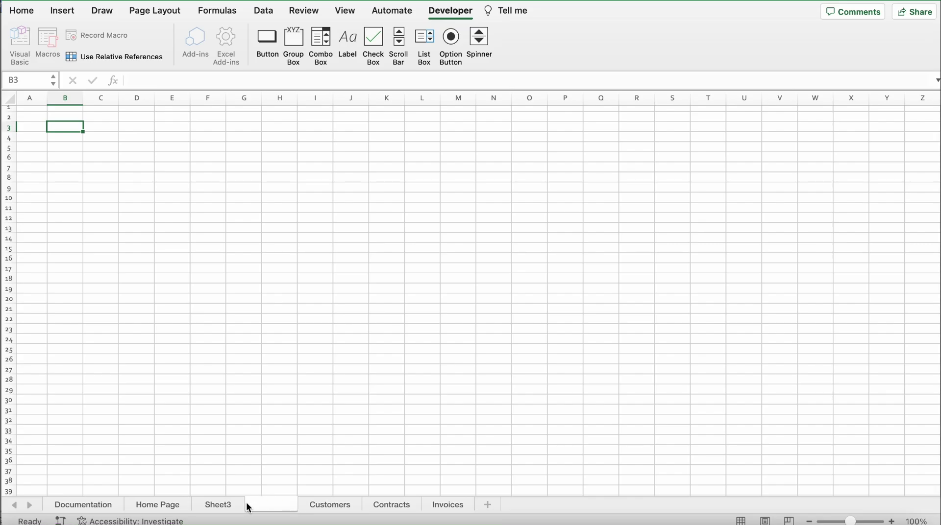
pyautogui.click(1, 443)
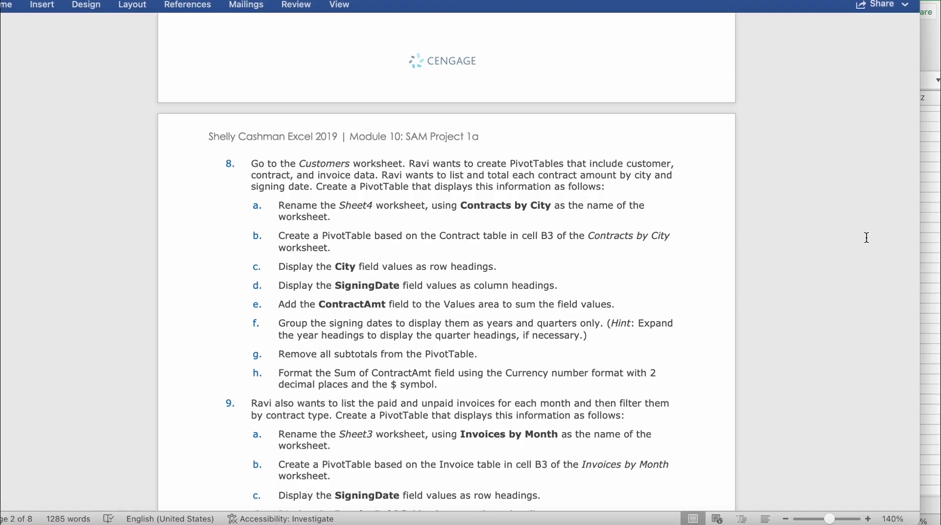
pyautogui.click(922, 292)
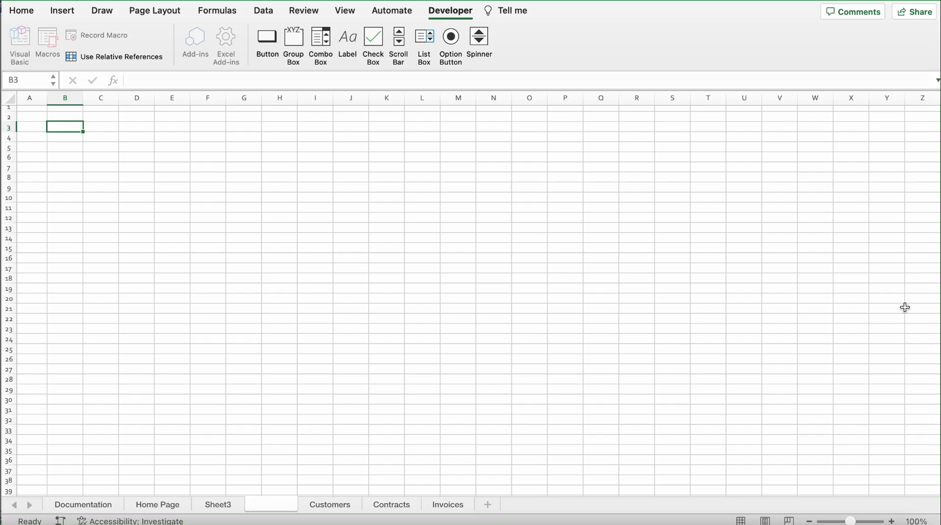
pyautogui.write('Contracts to c')
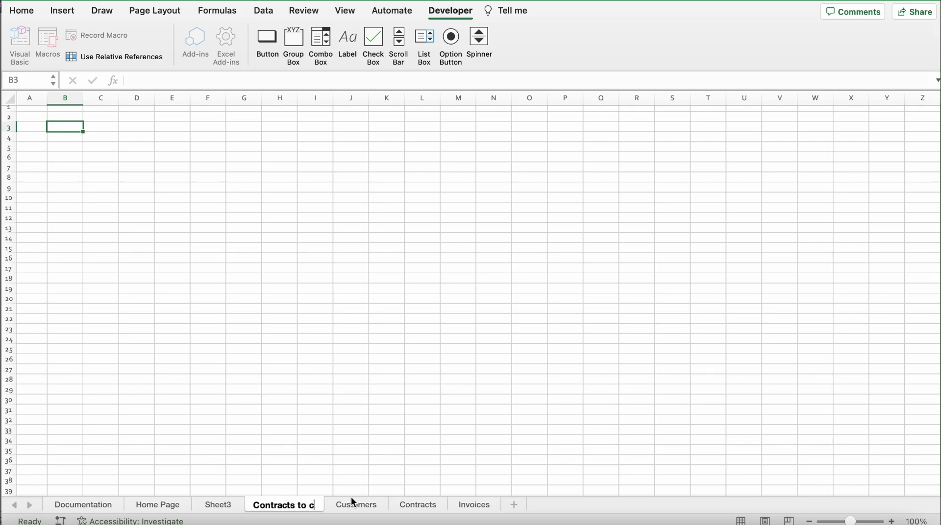
pyautogui.write('itie')
pyautogui.press('BackSpace')
pyautogui.press('BackSpace')
pyautogui.write('ys')
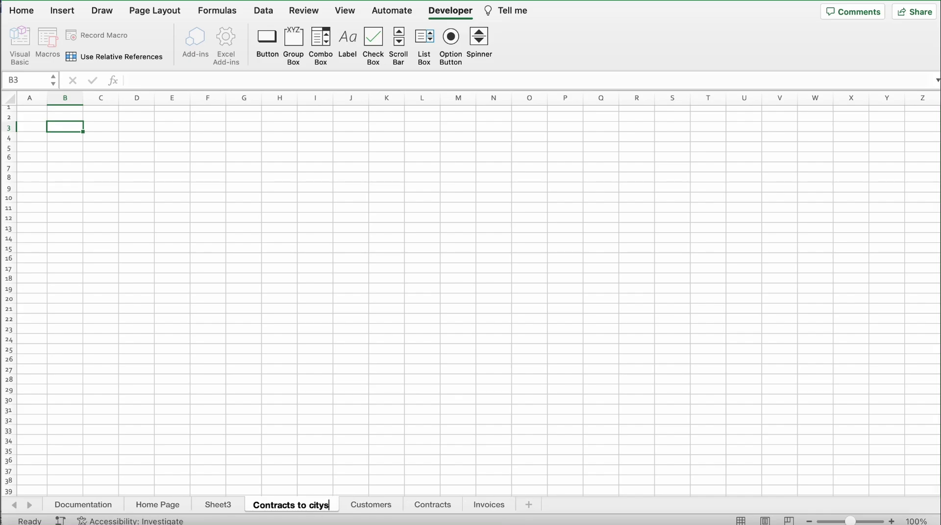
pyautogui.press('super+Tab')
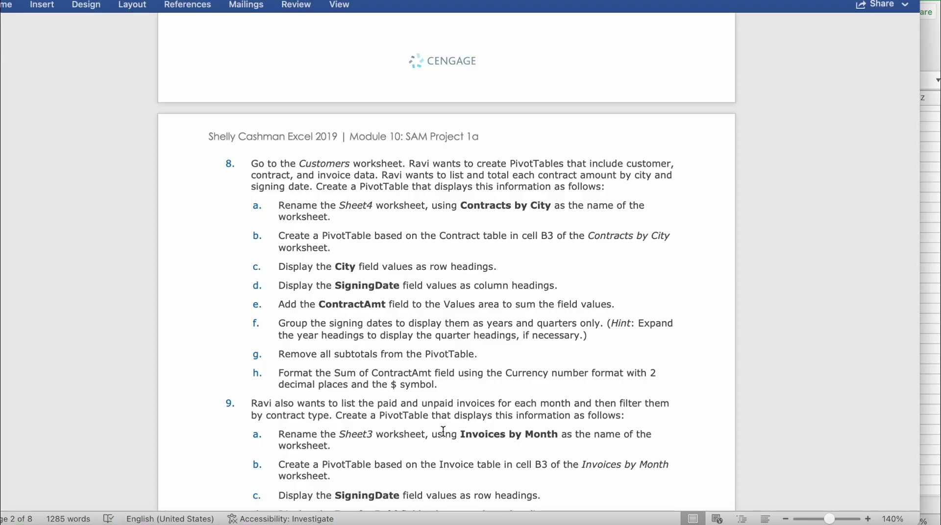
pyautogui.press('super+Tab')
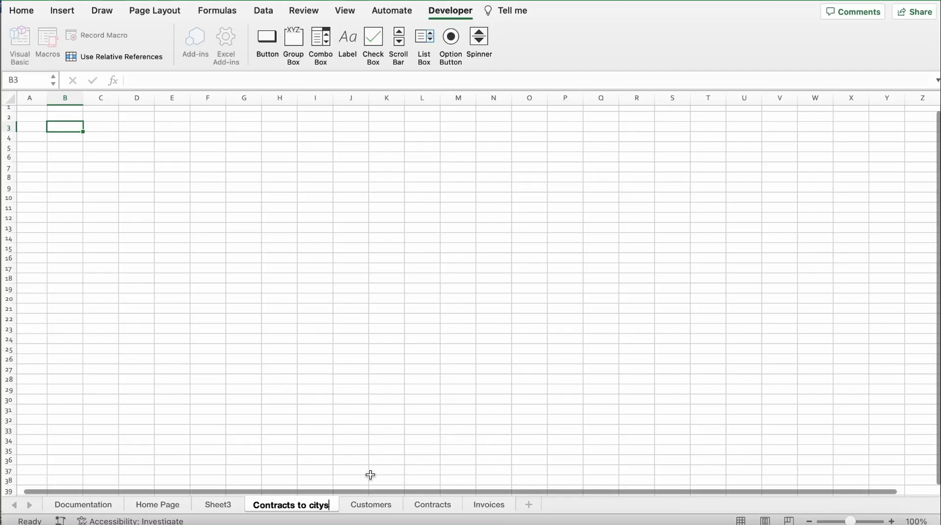
# - Correct the worksheet name being edited to "Contracts by city"
pyautogui.press('BackSpace')
pyautogui.press('BackSpace')
pyautogui.press('BackSpace')
pyautogui.press('BackSpace')
pyautogui.press('BackSpace')
pyautogui.press('BackSpace')
pyautogui.press('BackSpace')
pyautogui.press('BackSpace')
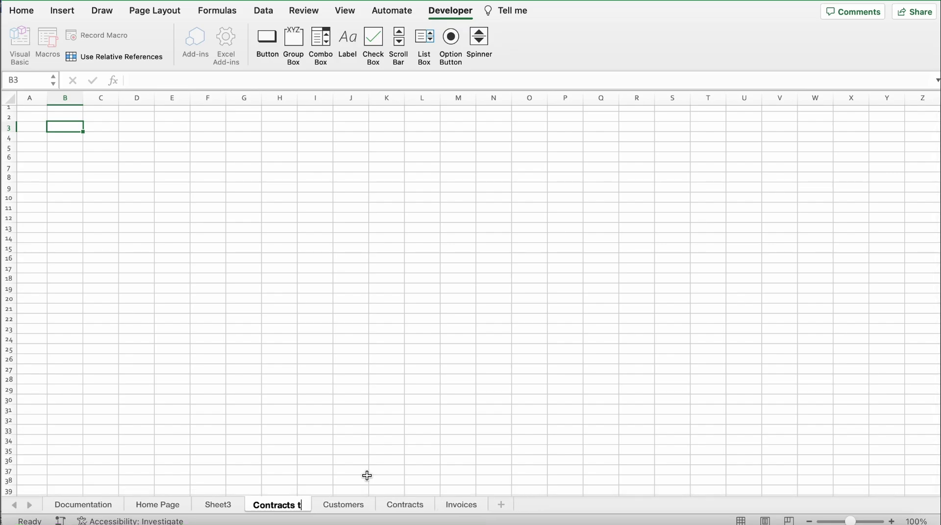
pyautogui.write('by city')
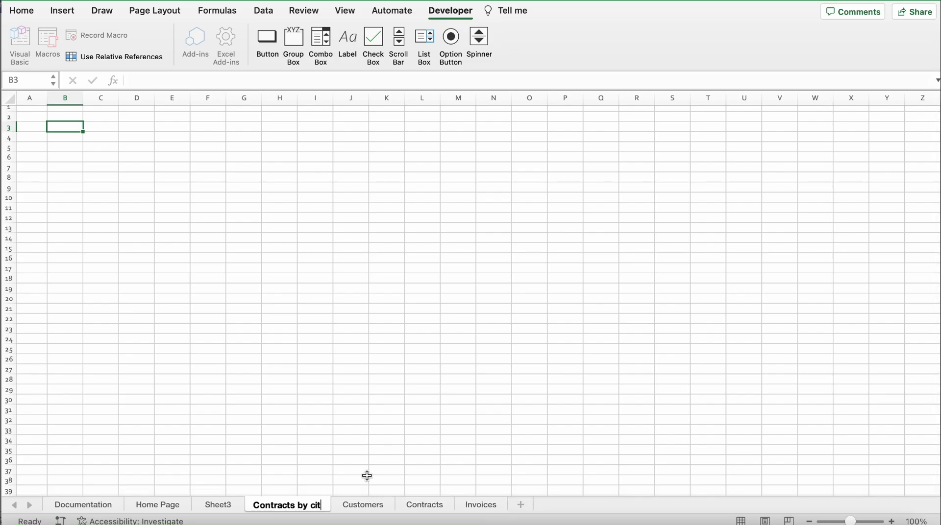
pyautogui.press('Return')
# - Capitalize the last two words of the worksheet name so it reads "Contracts By City"
pyautogui.doubleClick(297, 502)
pyautogui.doubleClick(299, 505)
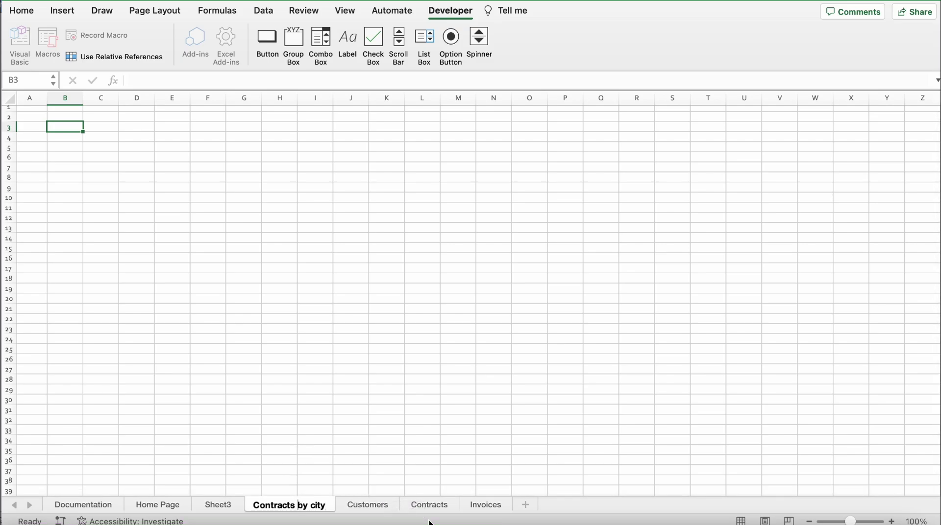
pyautogui.press('BackSpace')
pyautogui.write('B')
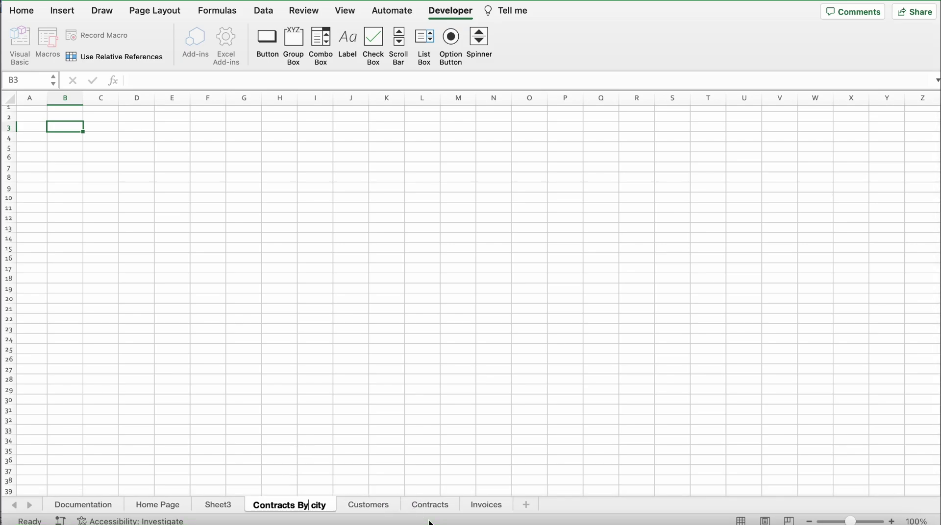
pyautogui.press('BackSpace')
pyautogui.write('C')
pyautogui.press('Return')
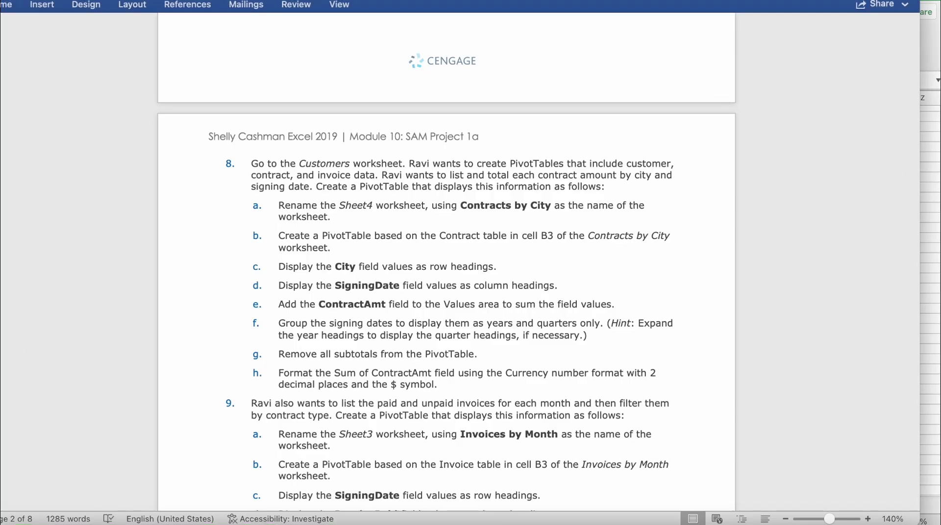
# - Switch to Excel and correct the worksheet name being edited to "Contracts by City" with a lowercase "by"
pyautogui.click(930, 218)
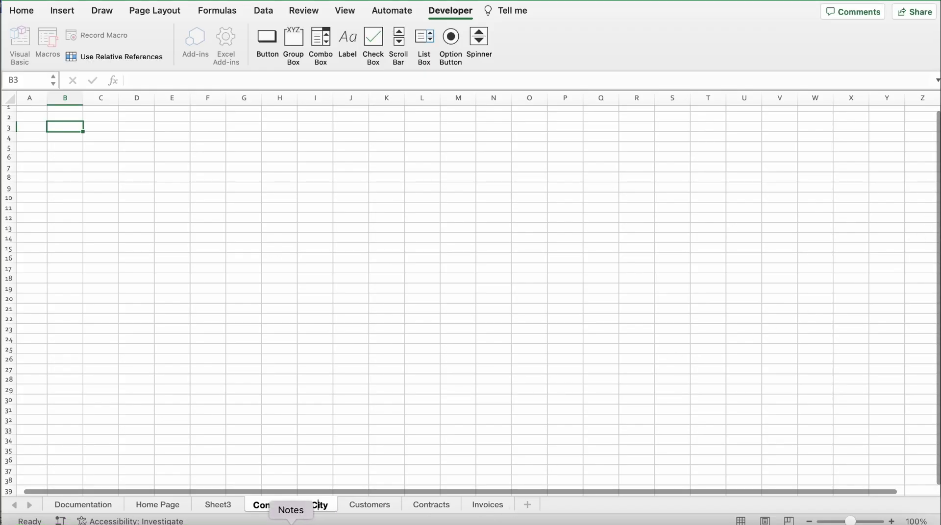
pyautogui.doubleClick(305, 504)
pyautogui.click(303, 505)
pyautogui.press('BackSpace')
pyautogui.write('b')
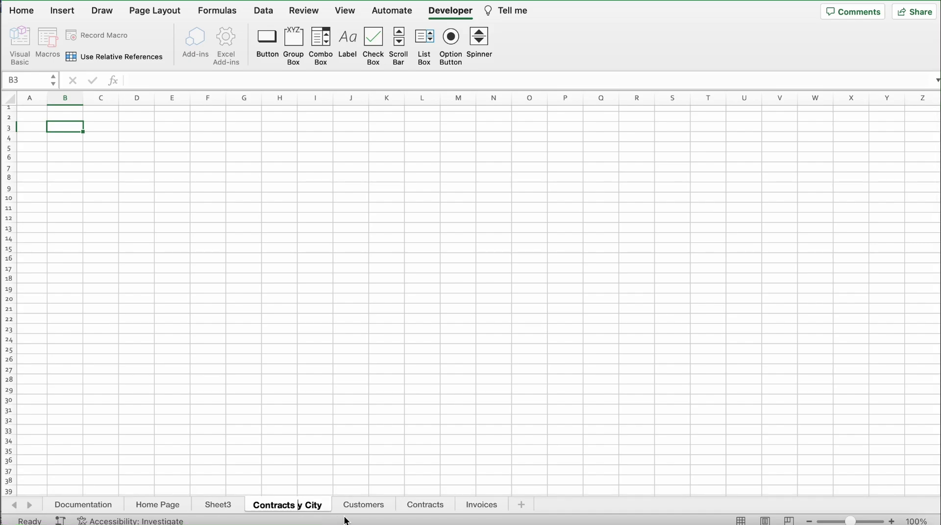
pyautogui.press('Return')
# - Check the PivotTable instruction in Word, then select the whole Contract table including its headers on Excel's Contracts worksheet
pyautogui.click(10, 403)
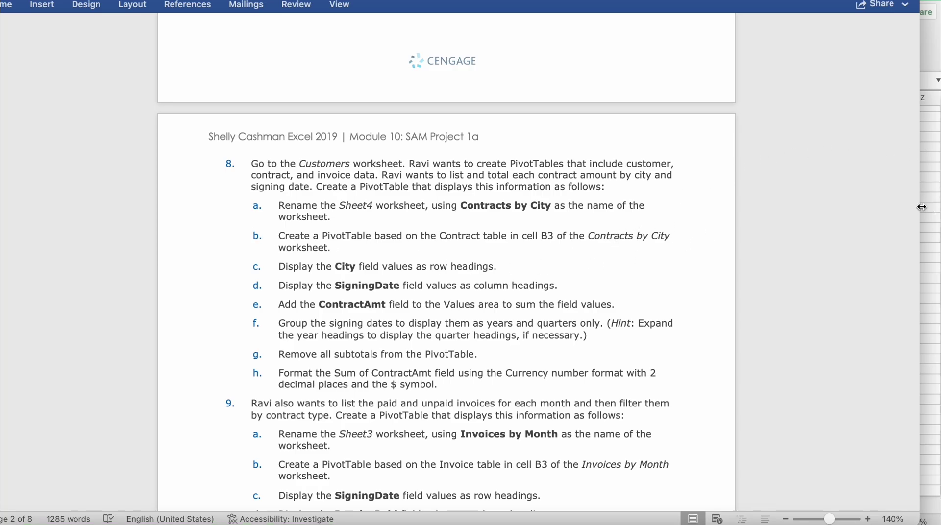
pyautogui.click(936, 208)
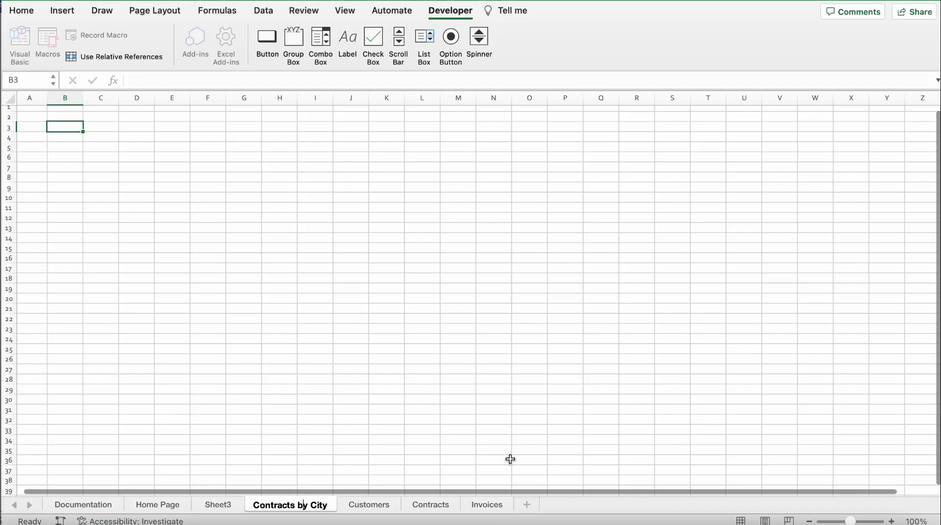
pyautogui.click(430, 505)
pyautogui.scroll(-1, 108, 328)
pyautogui.scroll(15, 107, 328)
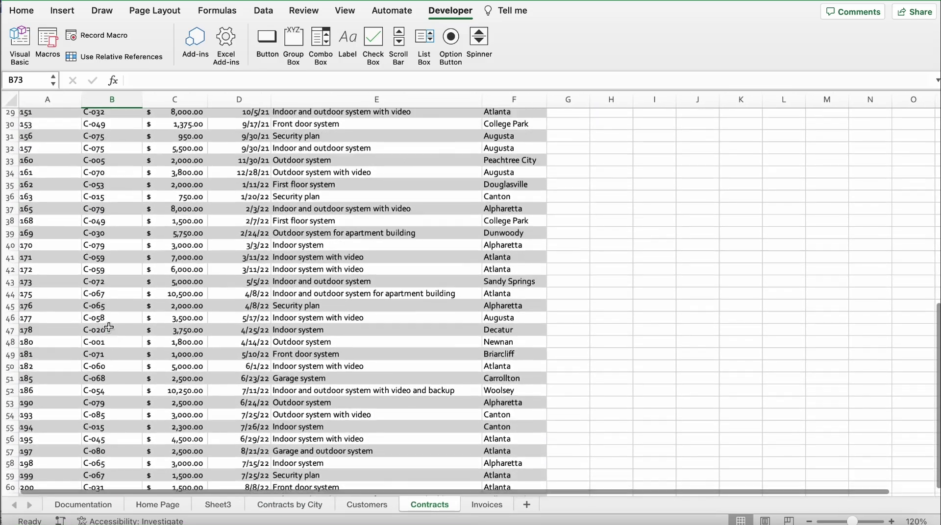
pyautogui.scroll(5, 109, 327)
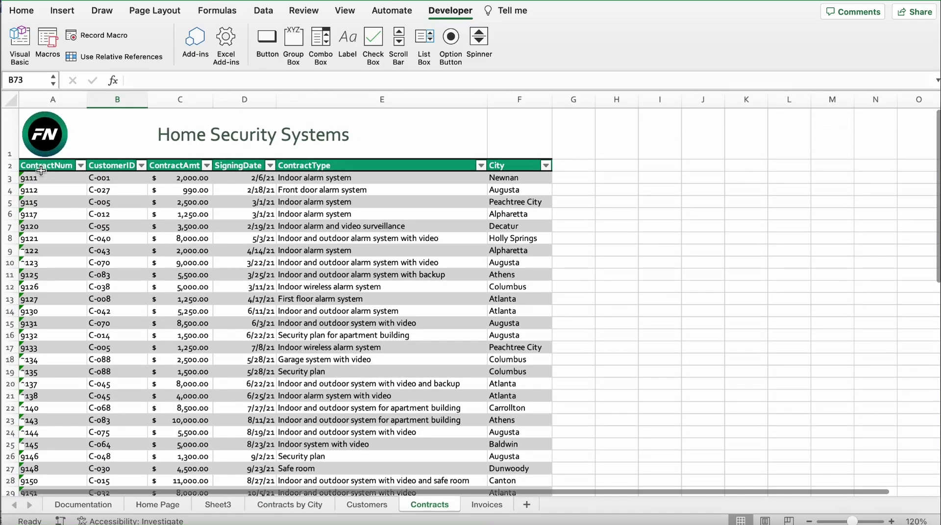
pyautogui.click(54, 169)
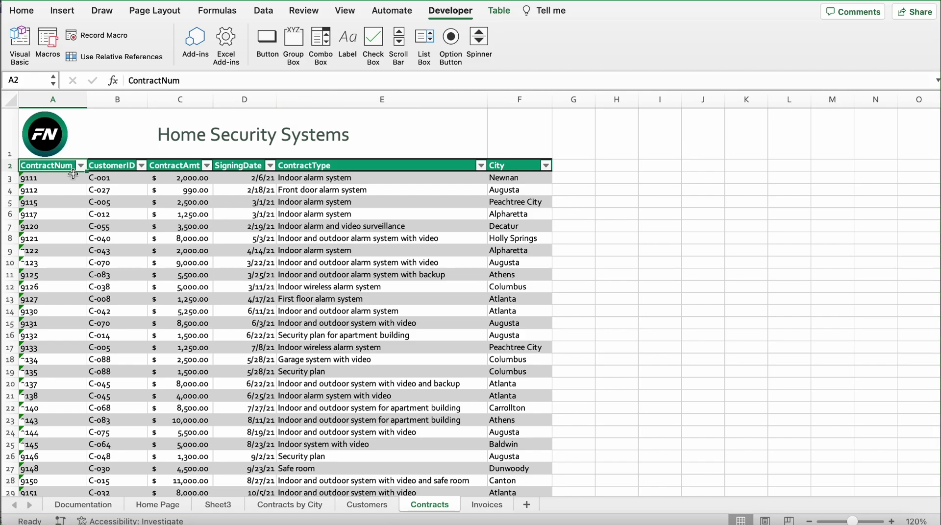
pyautogui.hotkey('ctrl', 'shift', 'Down')
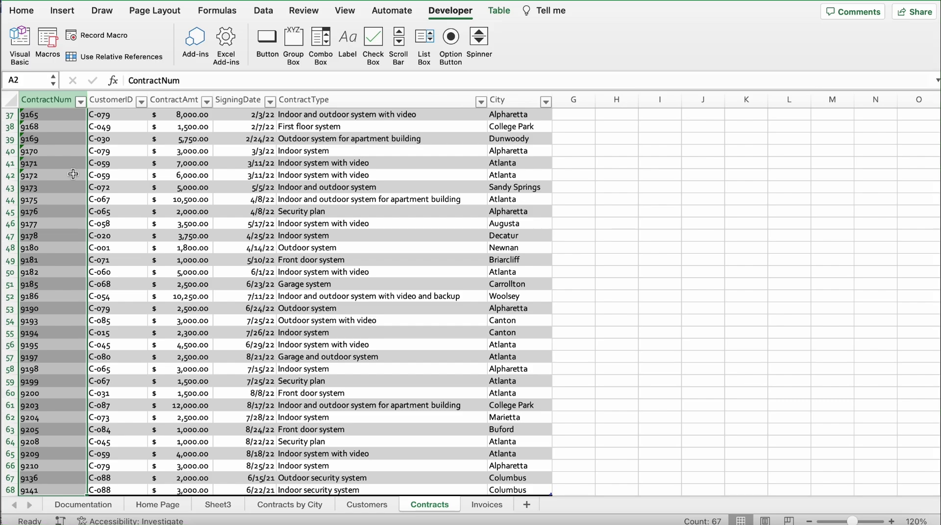
pyautogui.press('super+shift+Right')
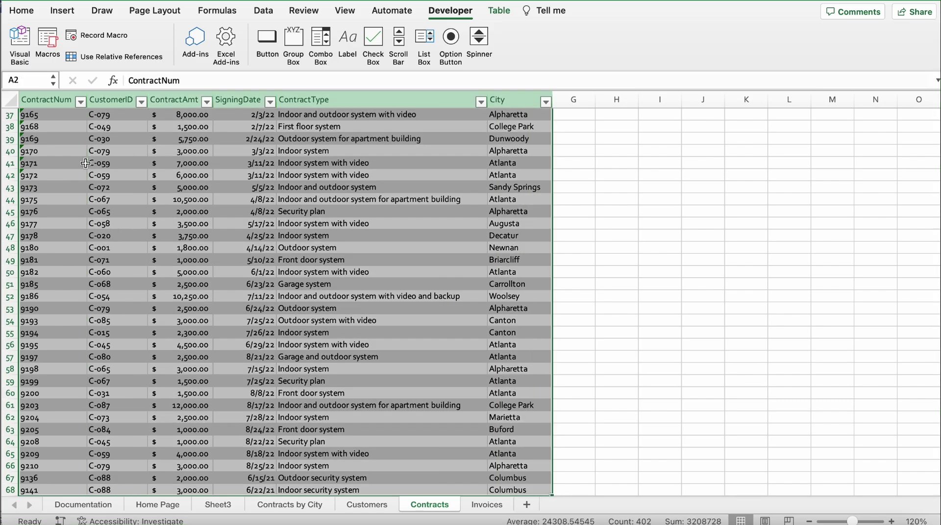
pyautogui.scroll(-5, 217, 284)
pyautogui.scroll(4, 217, 284)
pyautogui.scroll(4, 216, 284)
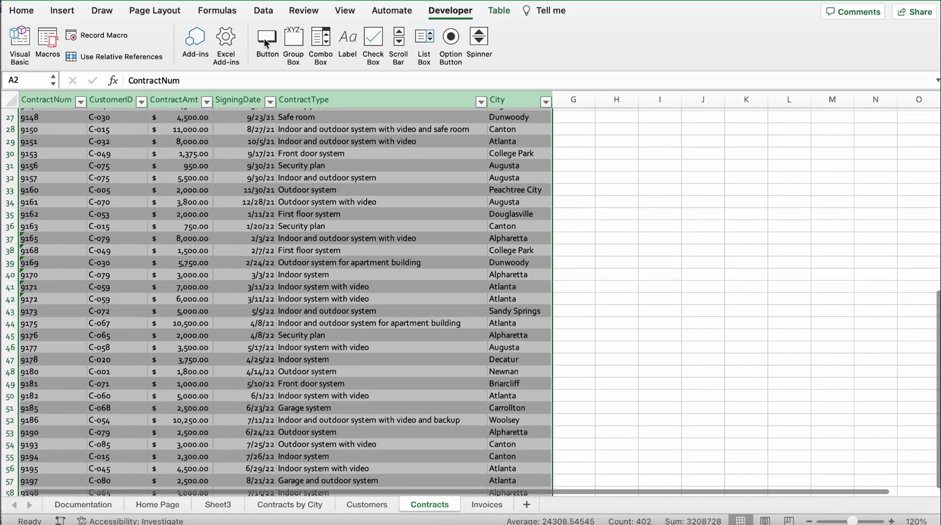
# - Create a PivotTable from the Contract table, placed in cell B3 of the existing Contracts by City worksheet
pyautogui.click(275, 11)
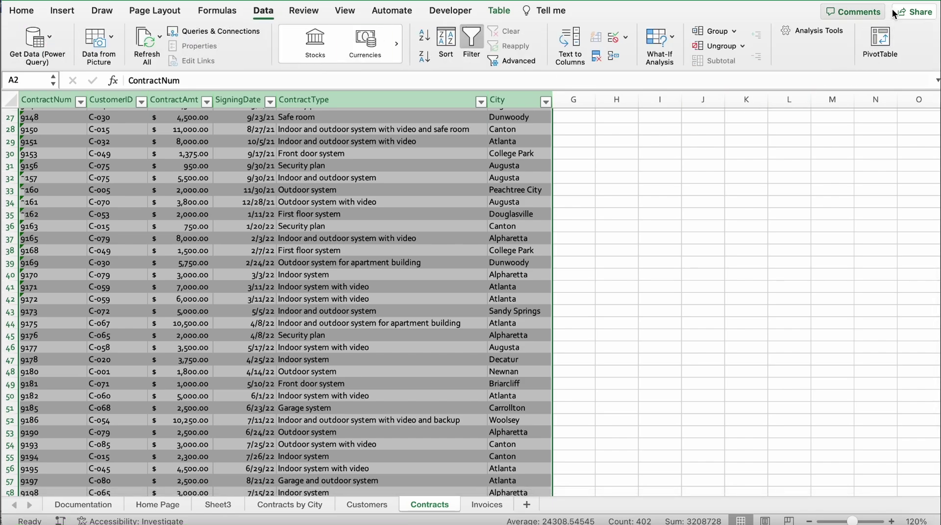
pyautogui.click(884, 47)
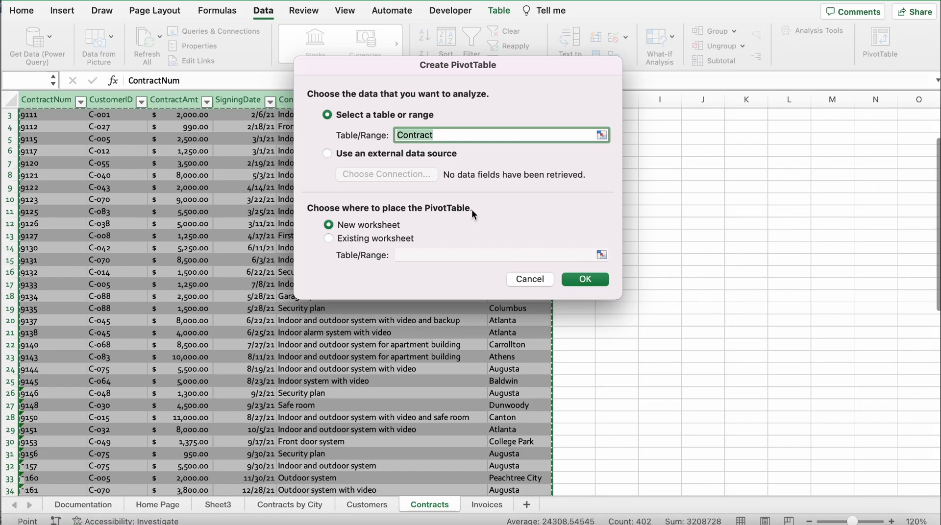
pyautogui.click(338, 240)
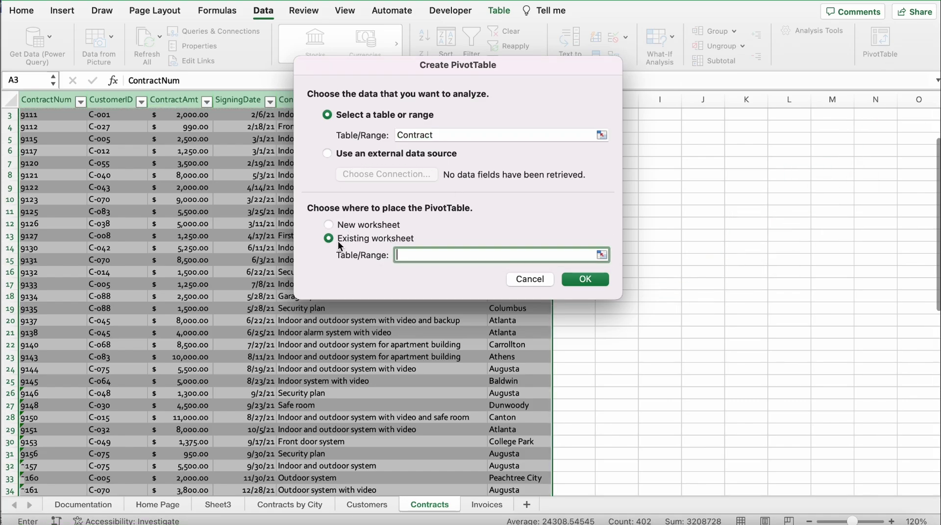
pyautogui.click(601, 254)
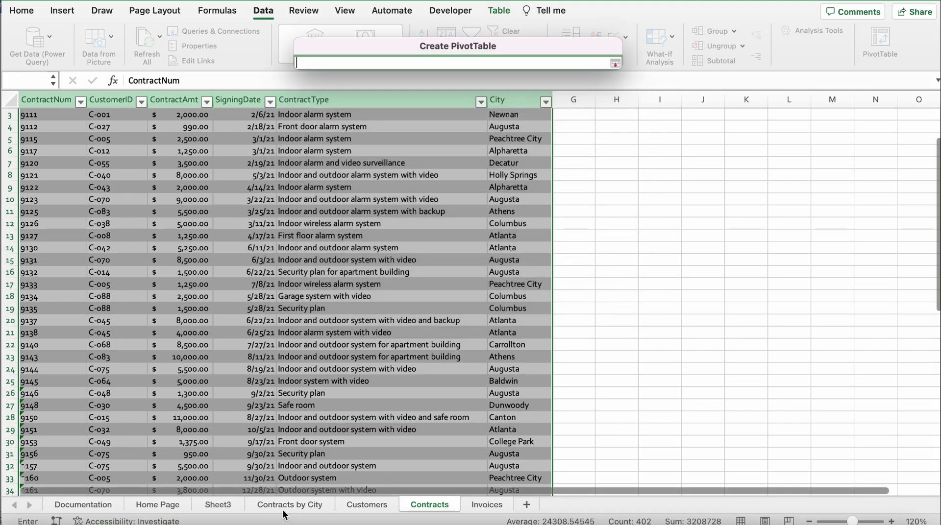
pyautogui.click(275, 506)
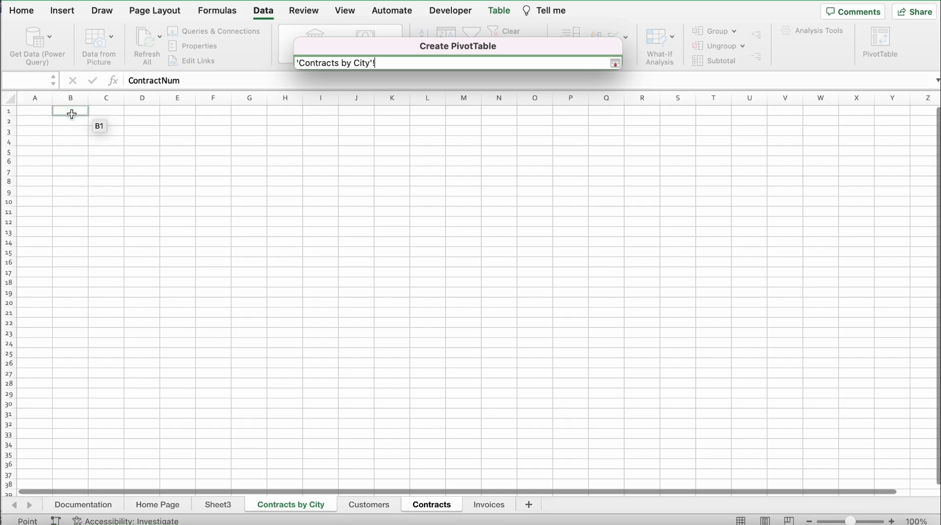
pyautogui.click(71, 130)
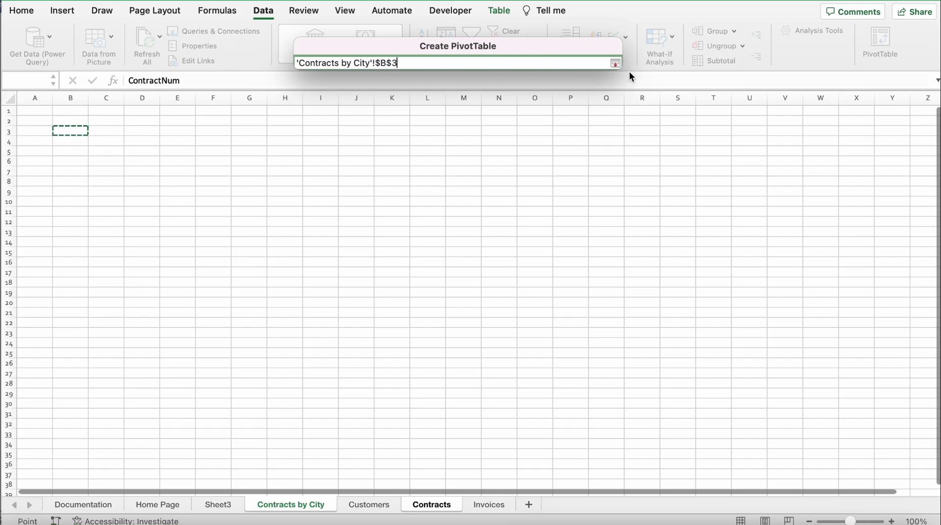
pyautogui.click(615, 63)
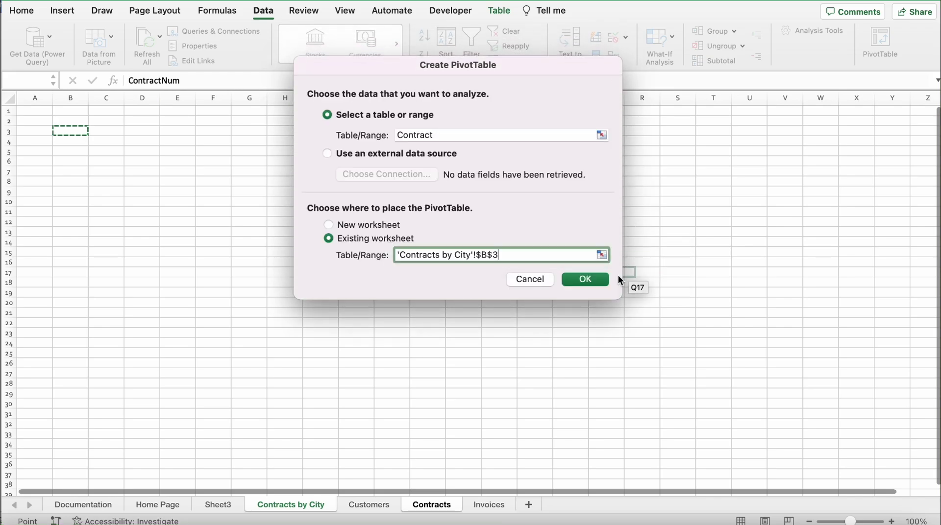
pyautogui.click(596, 278)
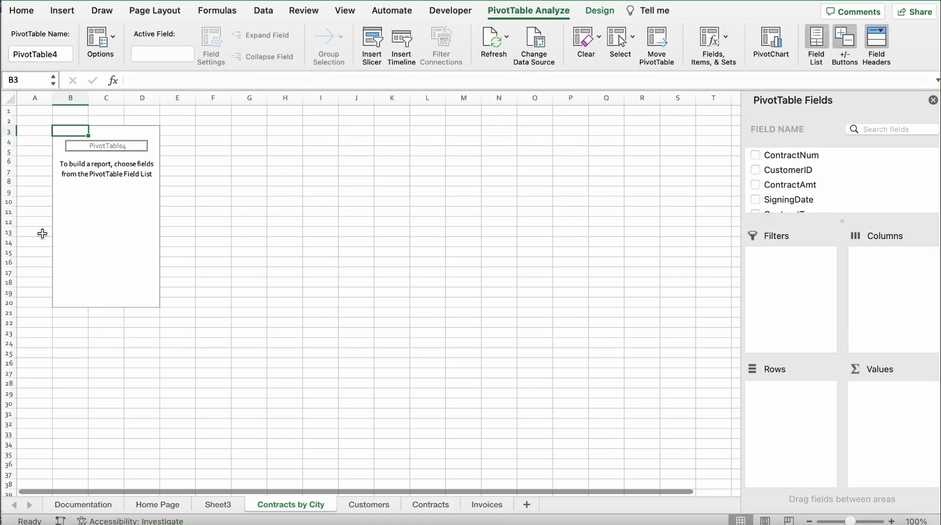
# - Read instruction 8c in Word and add the City field to the PivotTable's Rows area in Excel
pyautogui.press('super+Tab')
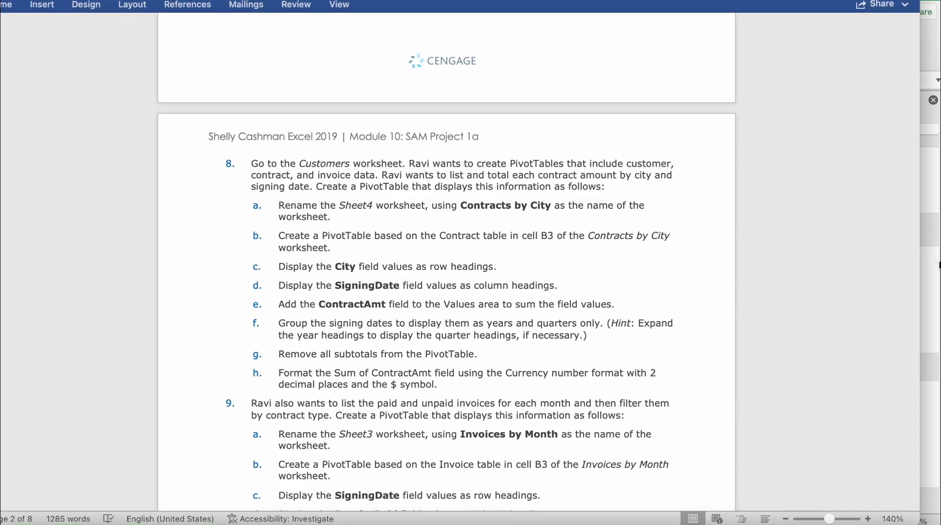
pyautogui.click(939, 265)
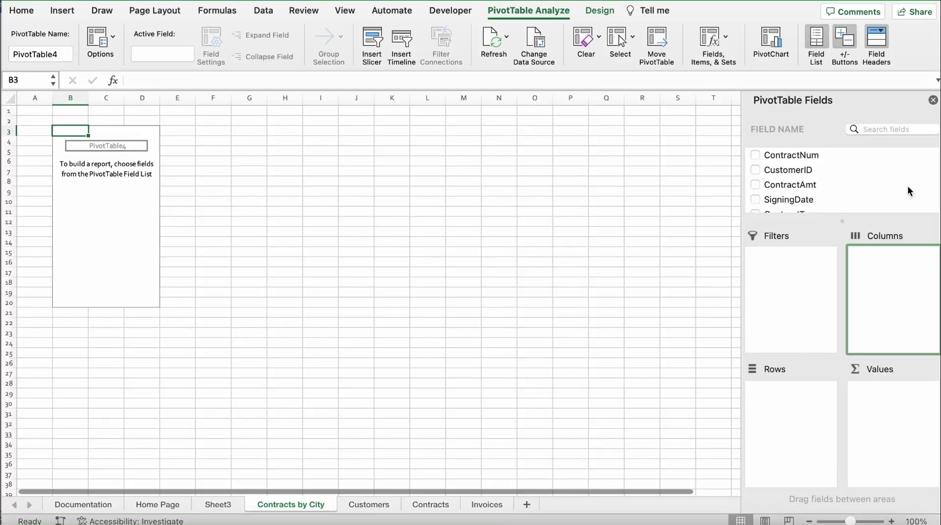
pyautogui.scroll(-2, 779, 195)
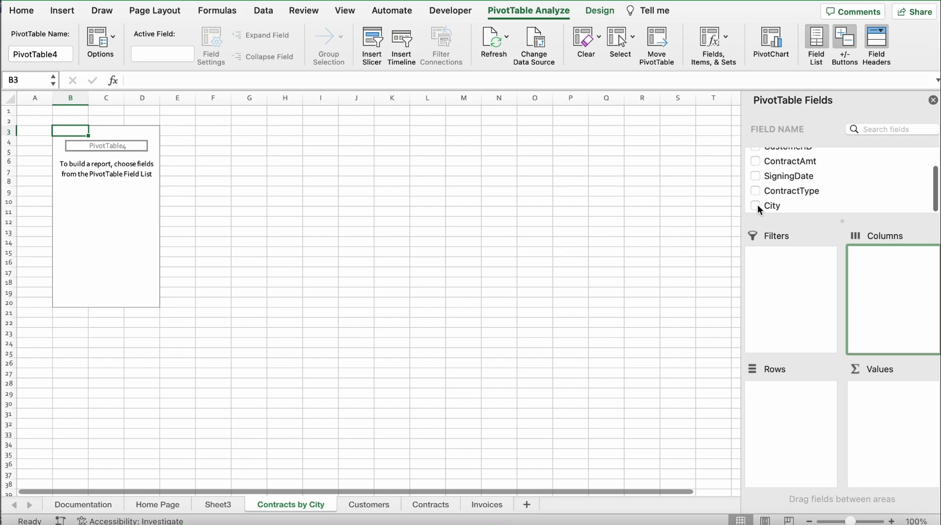
pyautogui.moveTo(774, 205); pyautogui.dragTo(797, 410)
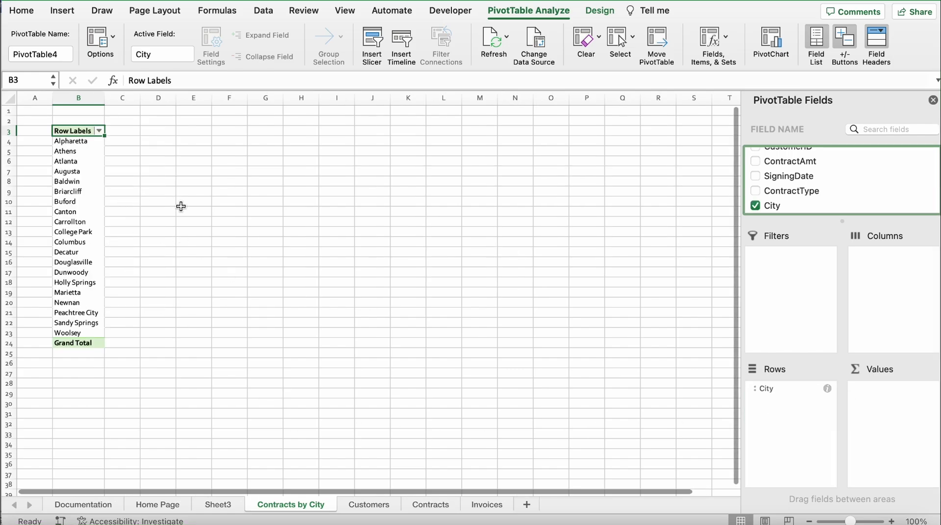
# - Check instruction 8d in Word and add the SigningDate field to the PivotTable's Columns area in Excel
pyautogui.press('super+Tab')
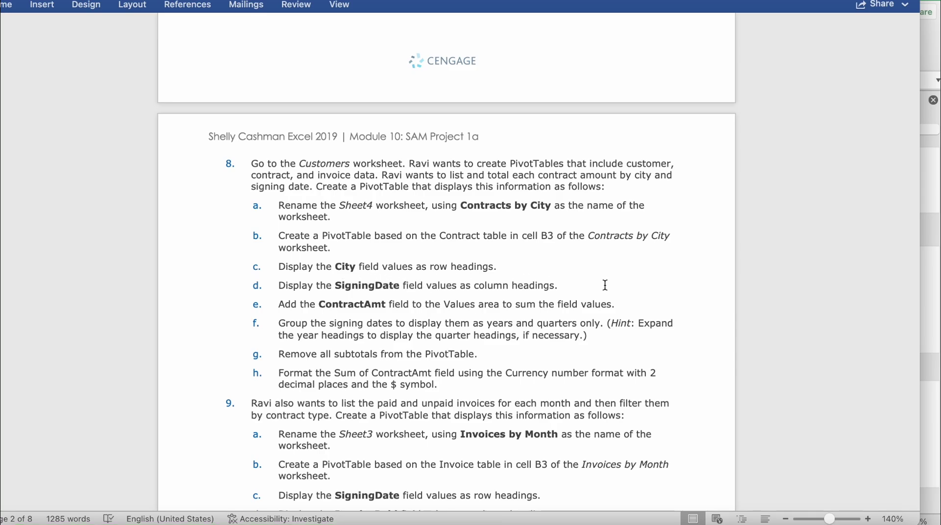
pyautogui.click(938, 234)
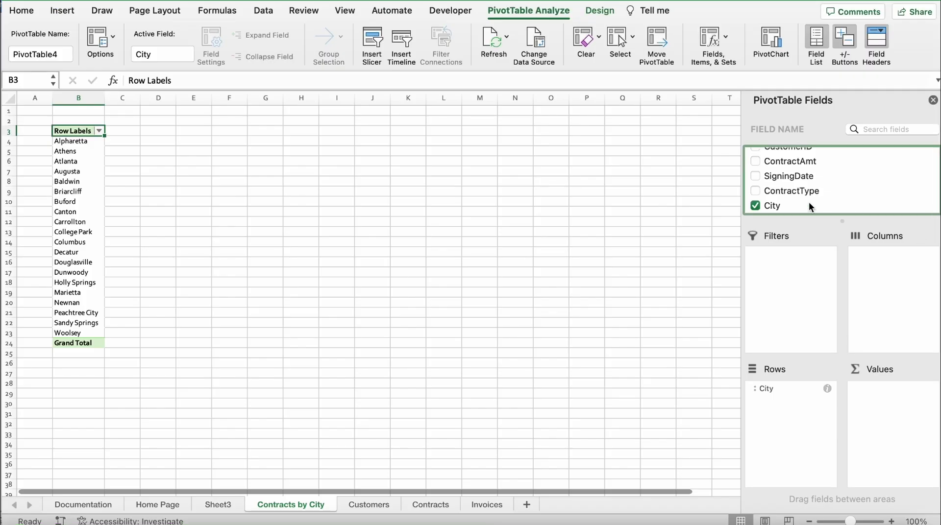
pyautogui.click(792, 177)
pyautogui.moveTo(792, 177); pyautogui.dragTo(893, 264)
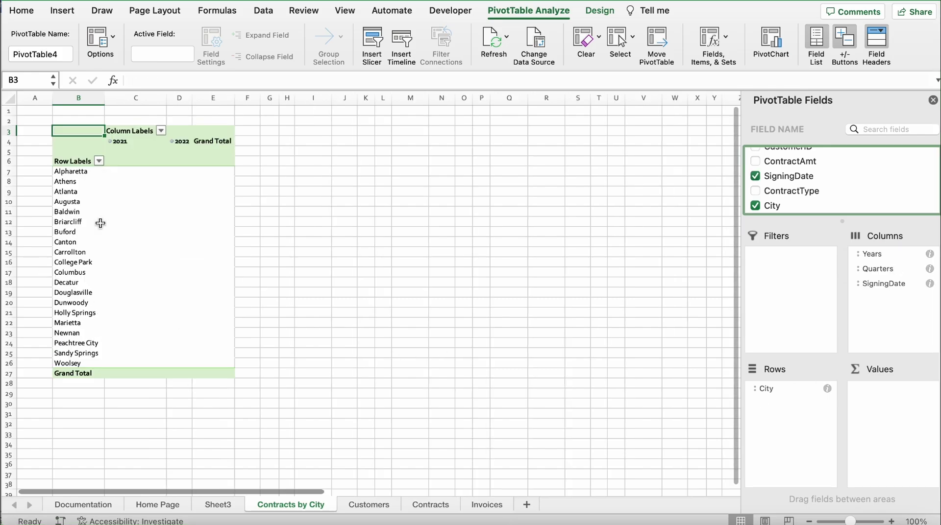
# - Check instruction 8e in Word and add the ContractAmt field to the PivotTable's Values area in Excel
pyautogui.press('super+Tab')
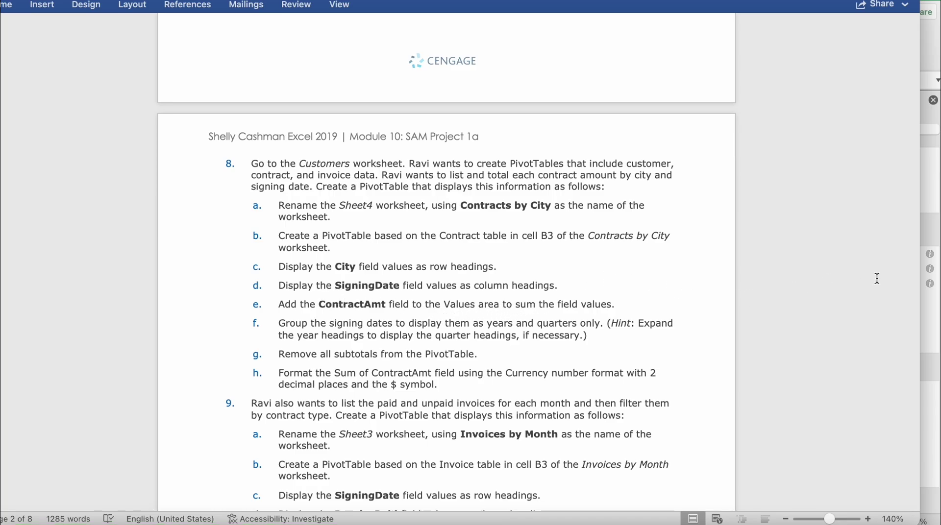
pyautogui.click(929, 242)
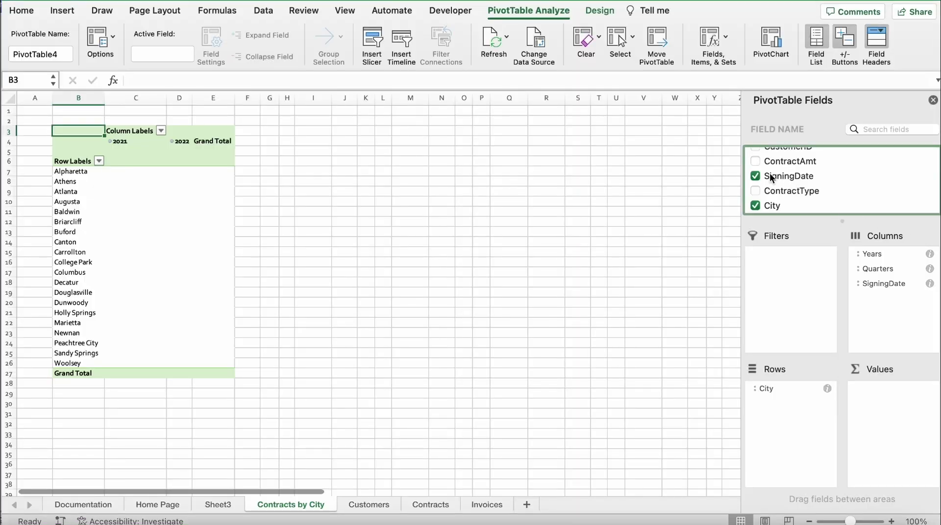
pyautogui.moveTo(780, 163); pyautogui.dragTo(891, 409)
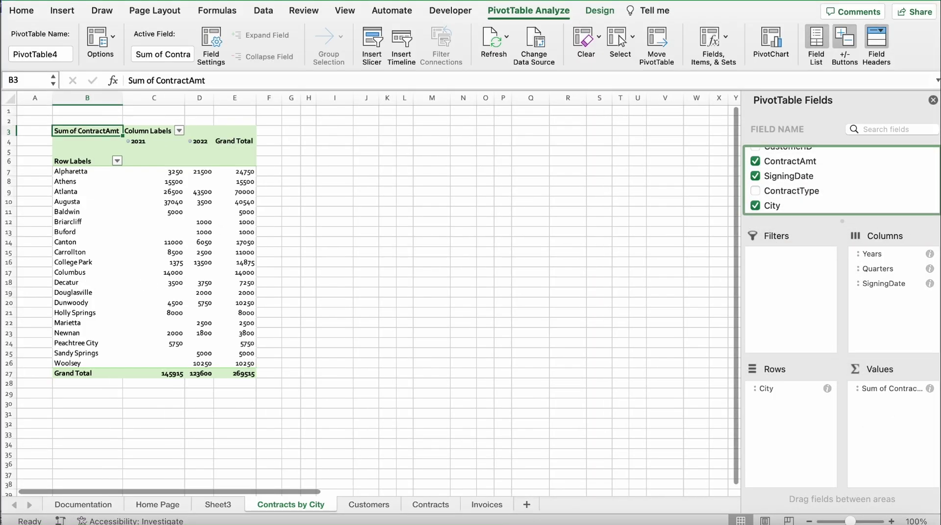
# - Read instruction 8f in Word and group the PivotTable's signing dates by quarters and years only in Excel
pyautogui.press('super+Tab')
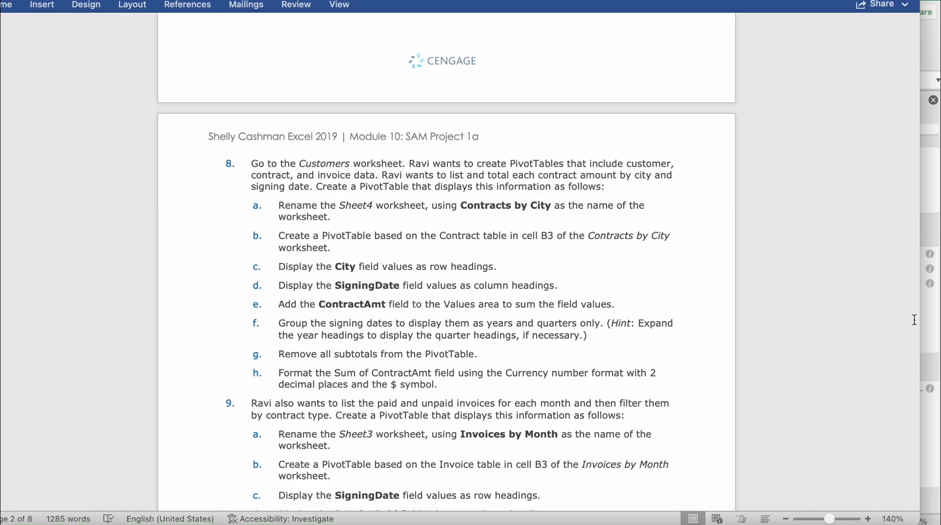
pyautogui.click(937, 322)
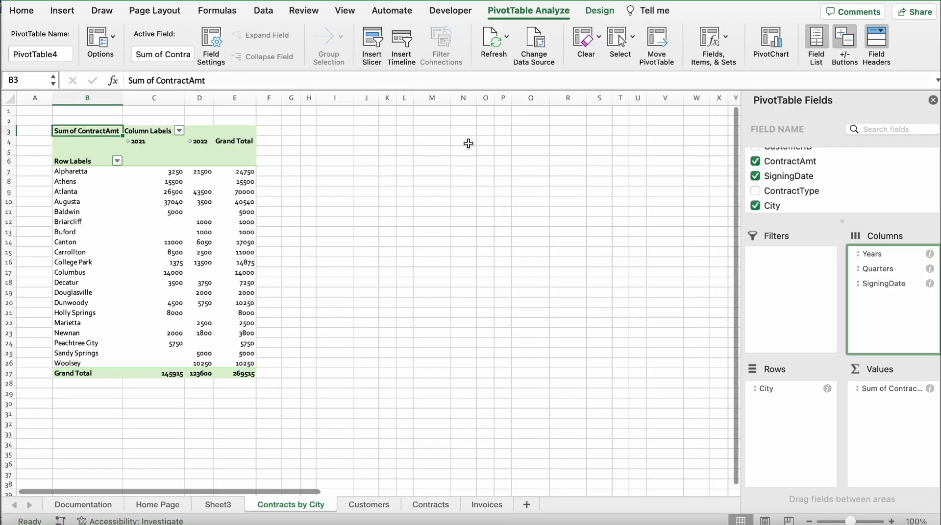
pyautogui.hscroll(1, 164, 147)
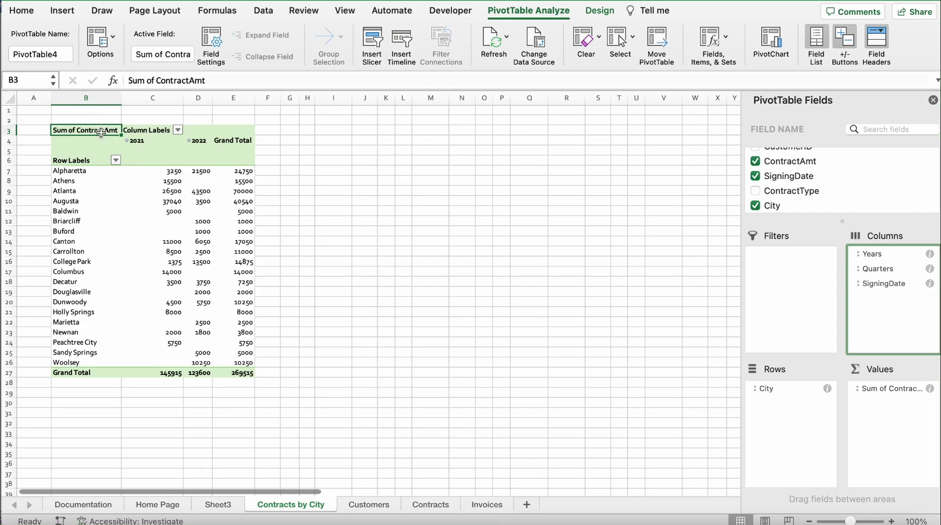
pyautogui.click(139, 143)
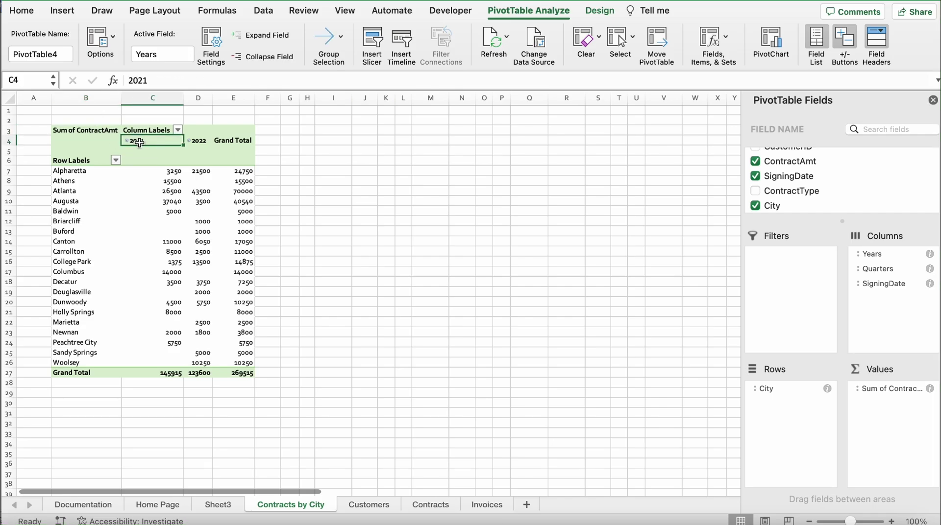
pyautogui.click(162, 170)
pyautogui.click(150, 142)
pyautogui.moveTo(151, 145); pyautogui.dragTo(138, 146)
pyautogui.rightClick(137, 143)
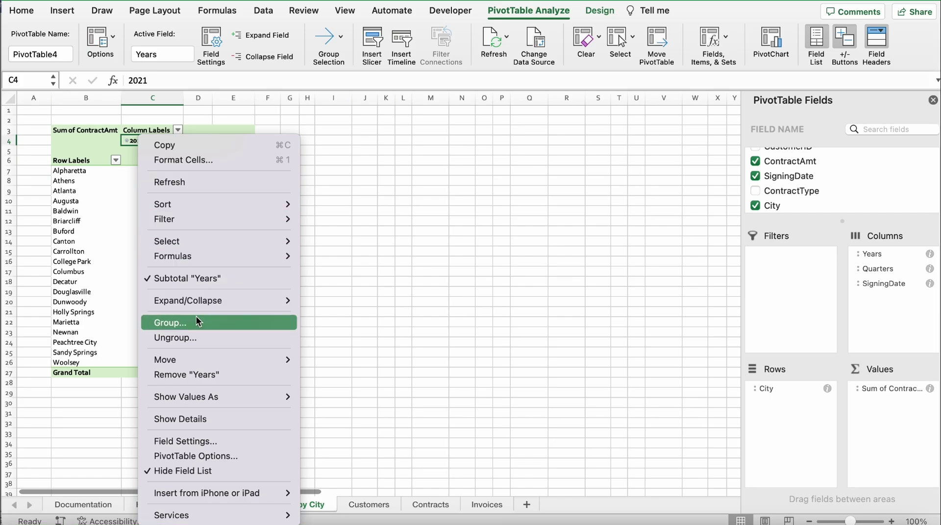
pyautogui.click(154, 322)
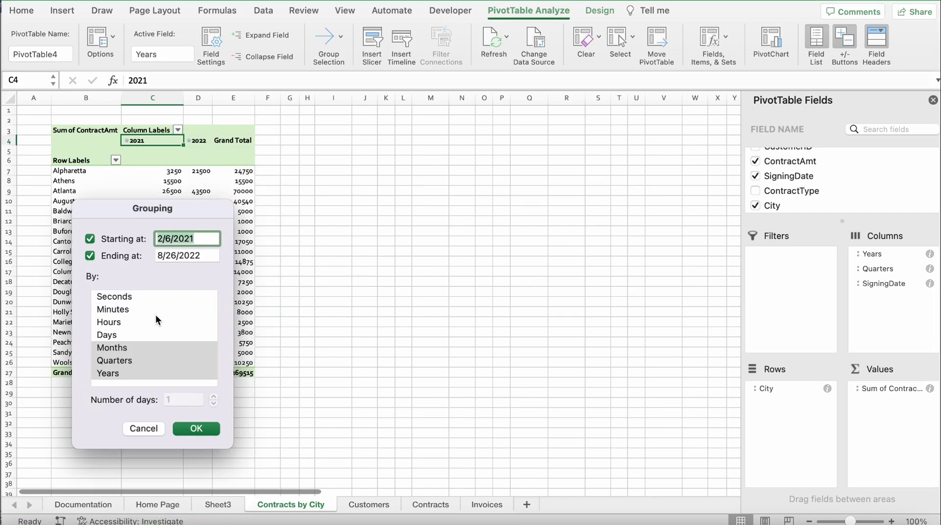
pyautogui.click(122, 361)
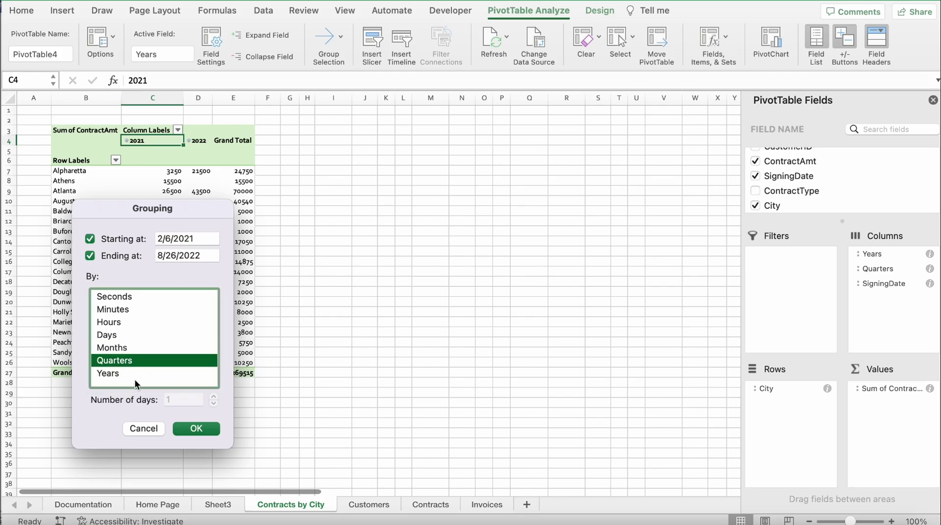
pyautogui.keyDown('super'); pyautogui.click(103, 373); pyautogui.keyUp('super')
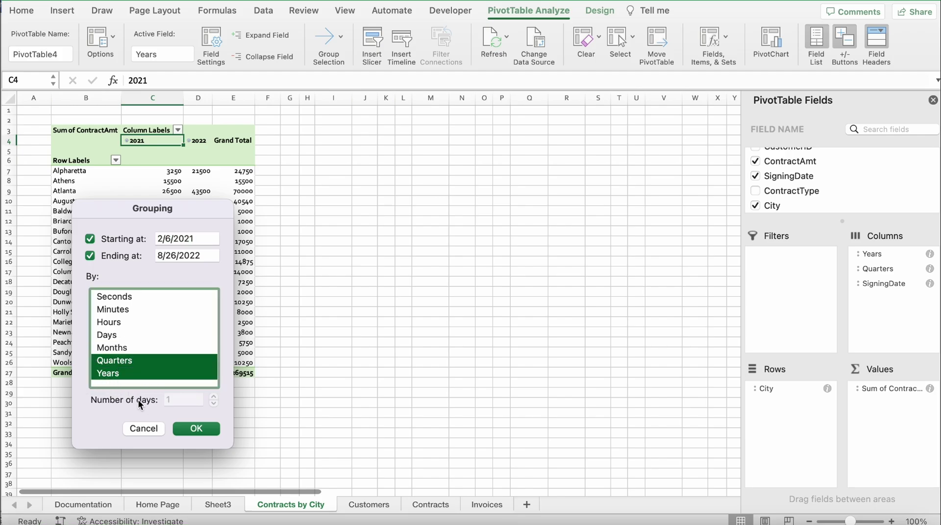
pyautogui.click(207, 431)
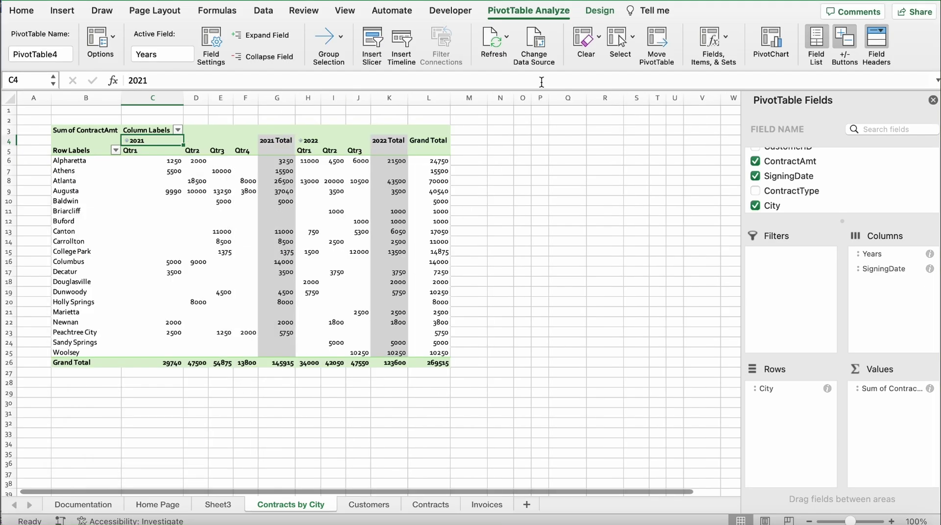
# - Check instruction 8g in Word and turn off all subtotals in the Contracts by City PivotTable in Excel
pyautogui.press('super+Tab')
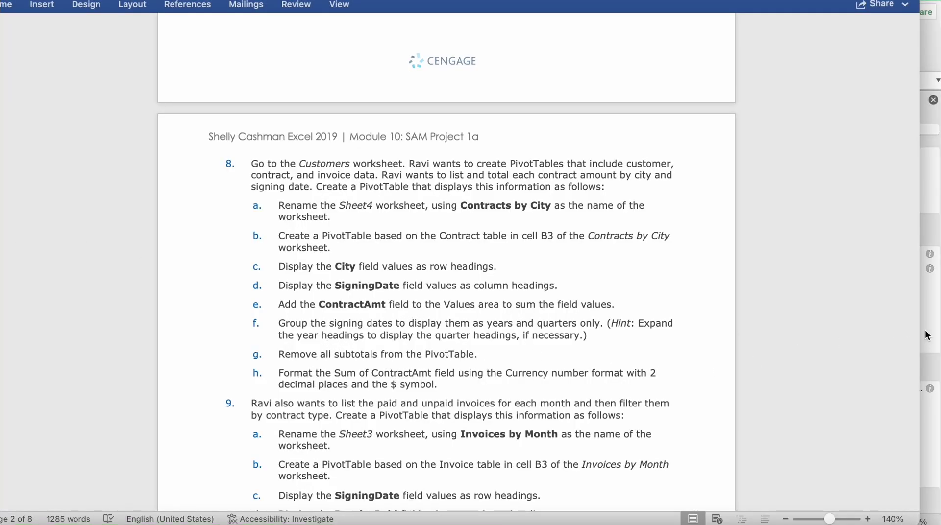
pyautogui.click(934, 299)
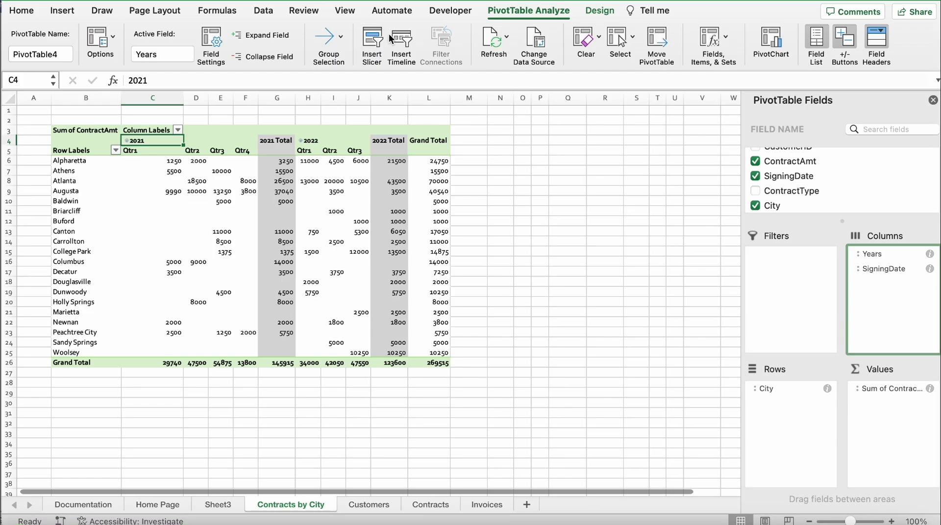
pyautogui.click(597, 12)
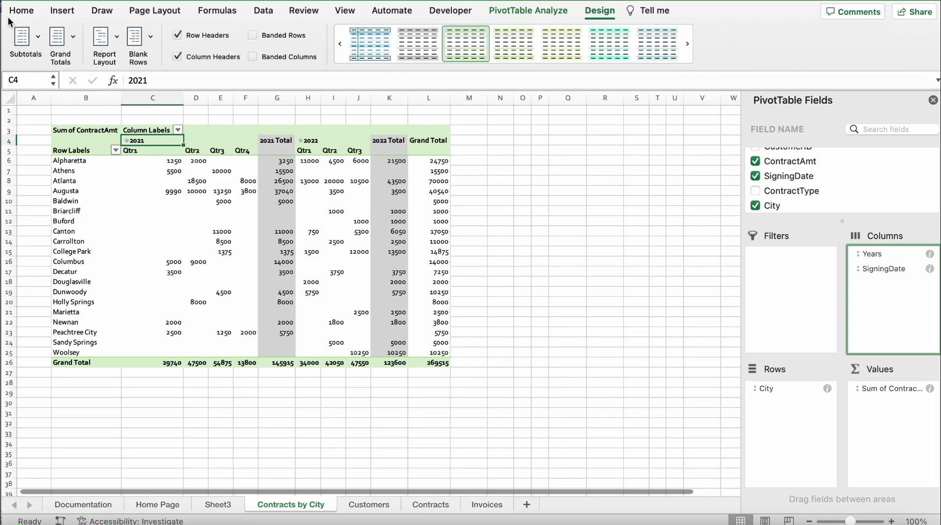
pyautogui.click(38, 34)
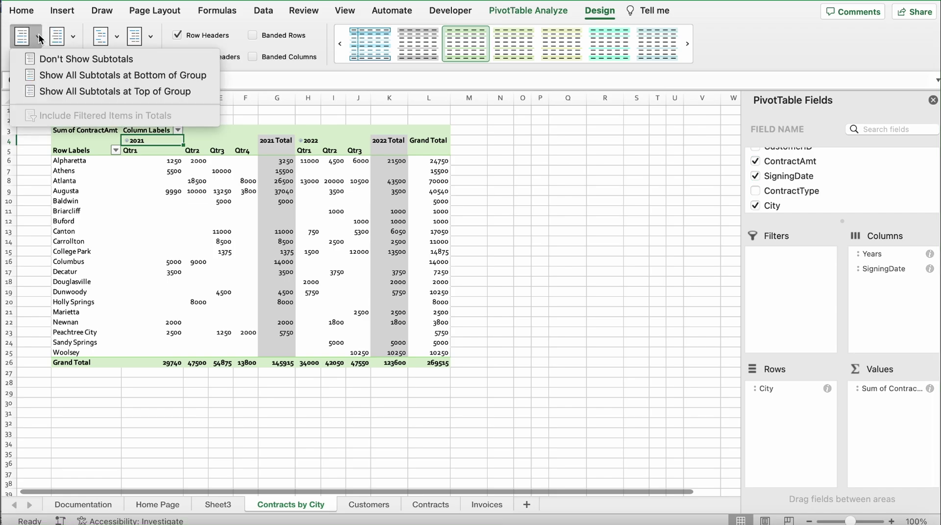
pyautogui.click(64, 57)
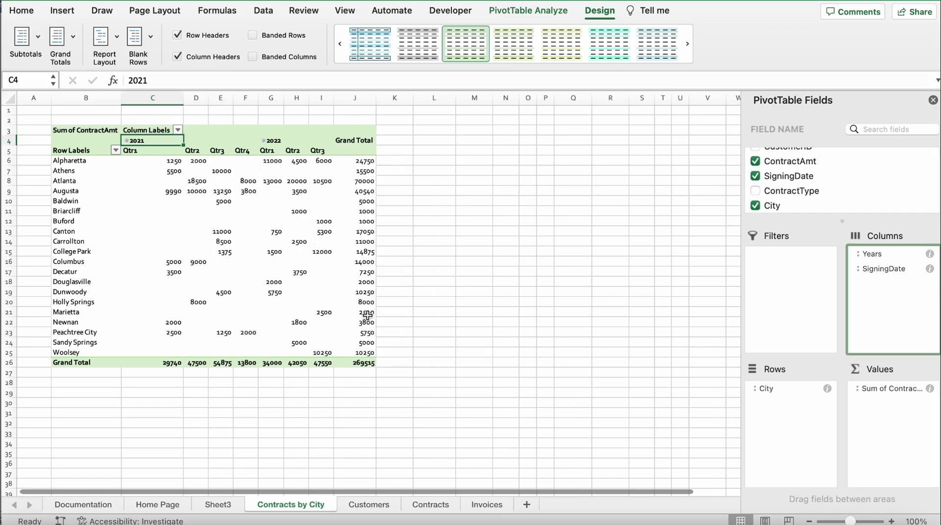
# - Check instruction 8h in Word and format the whole PivotTable in Excel as Currency with 2 decimal places and the $ symbol
pyautogui.press('super+Tab')
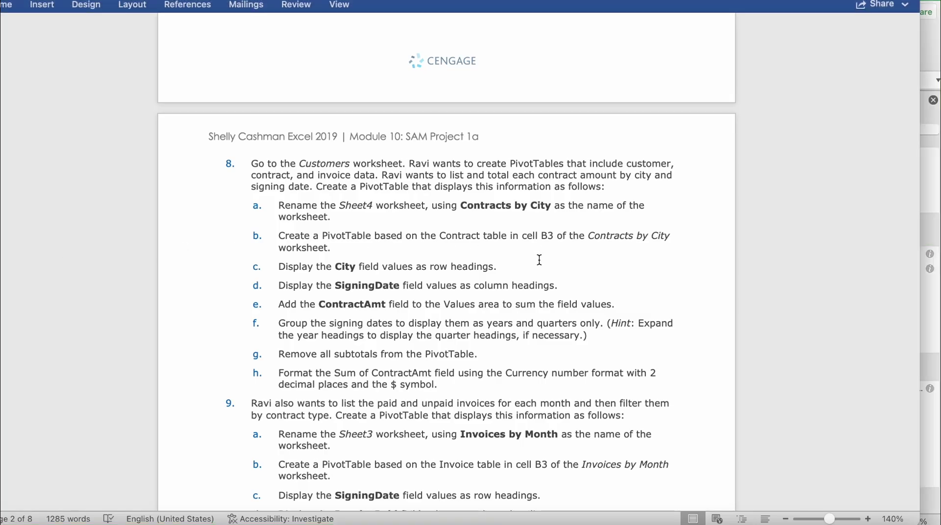
pyautogui.scroll(-3, 469, 332)
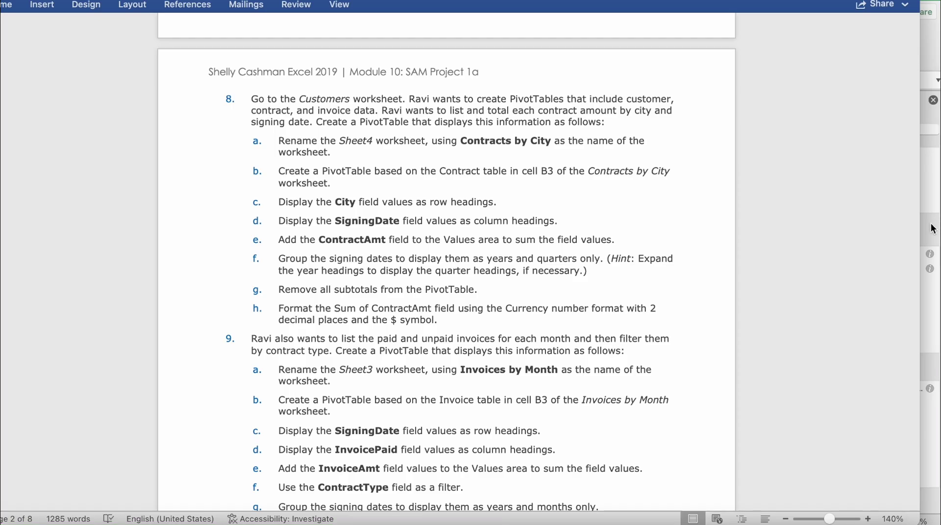
pyautogui.press('super+Tab')
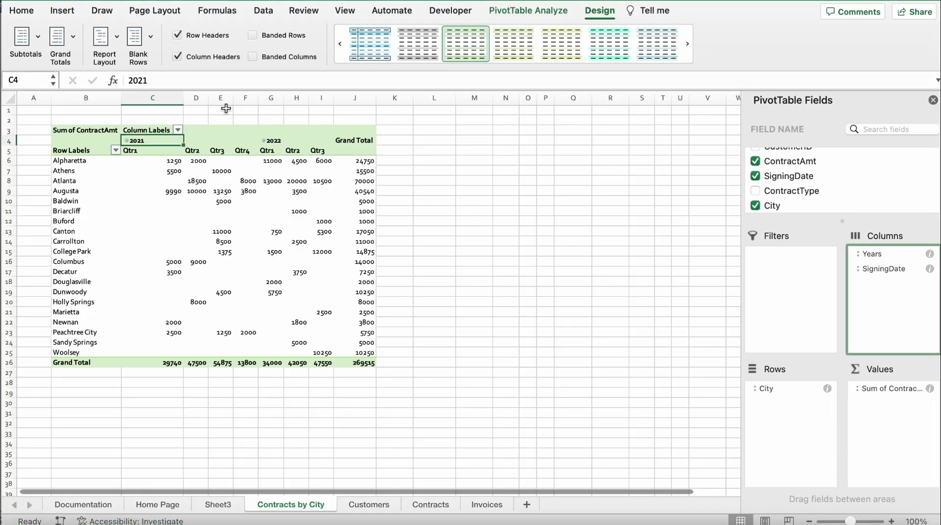
pyautogui.click(22, 11)
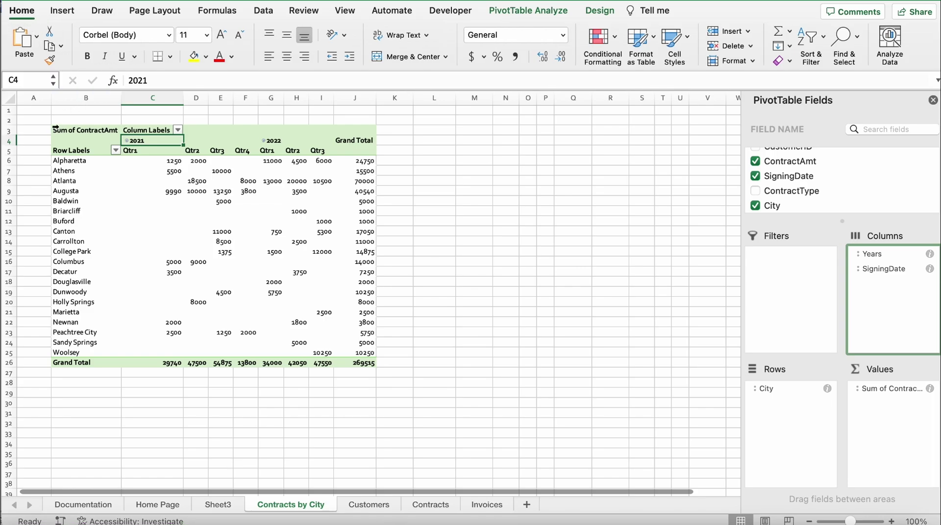
pyautogui.click(48, 132)
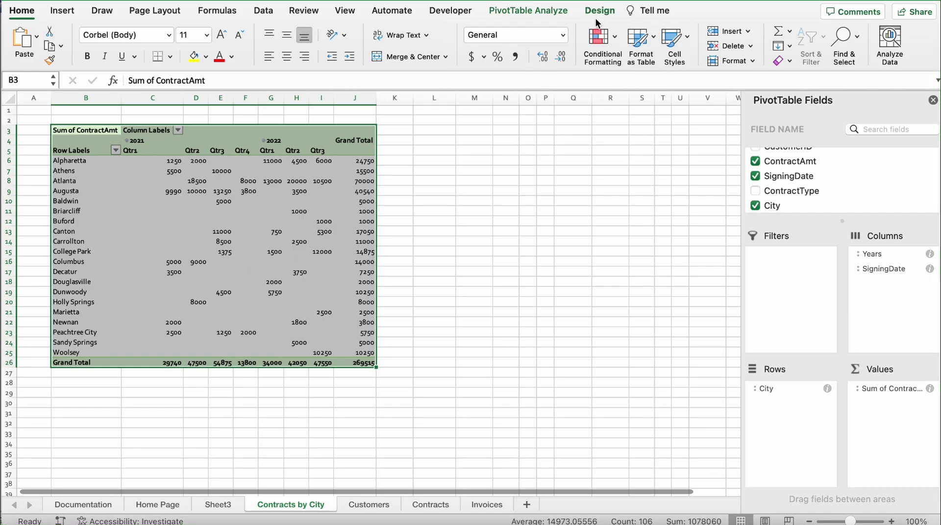
pyautogui.click(563, 36)
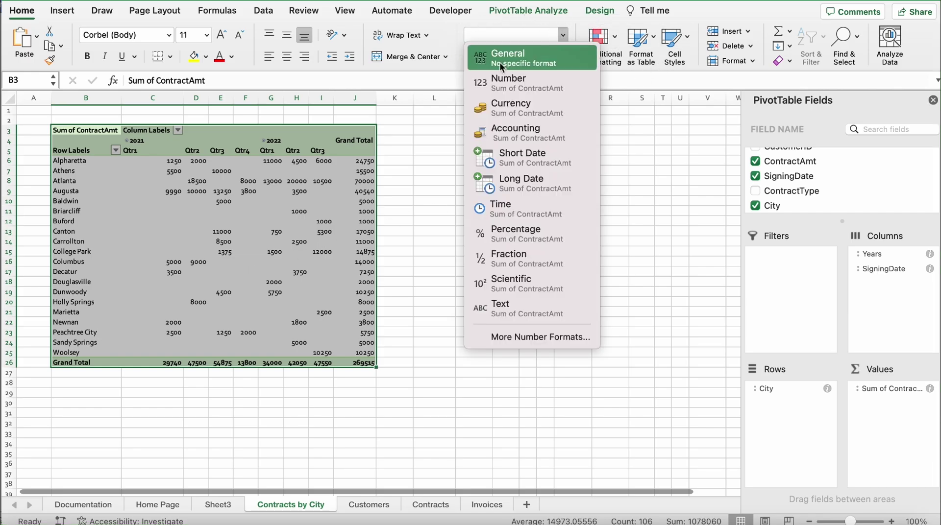
pyautogui.click(554, 337)
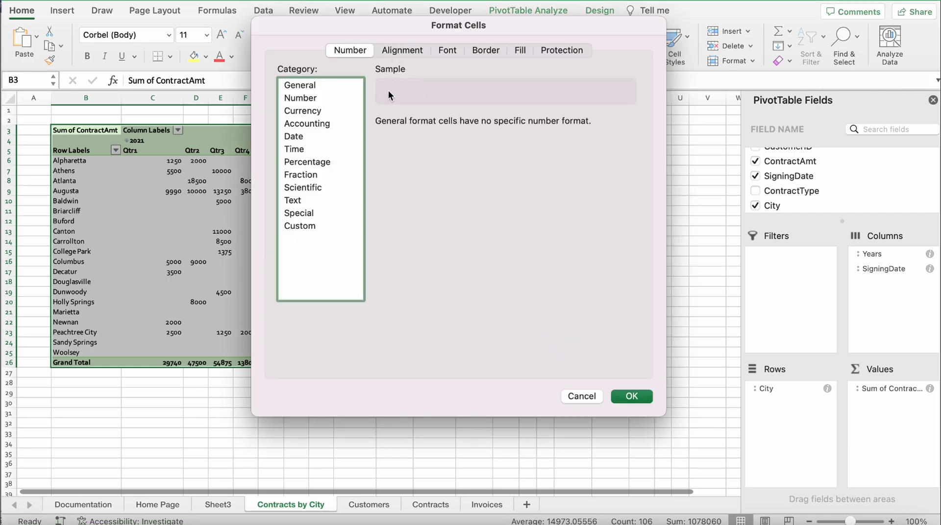
pyautogui.click(324, 111)
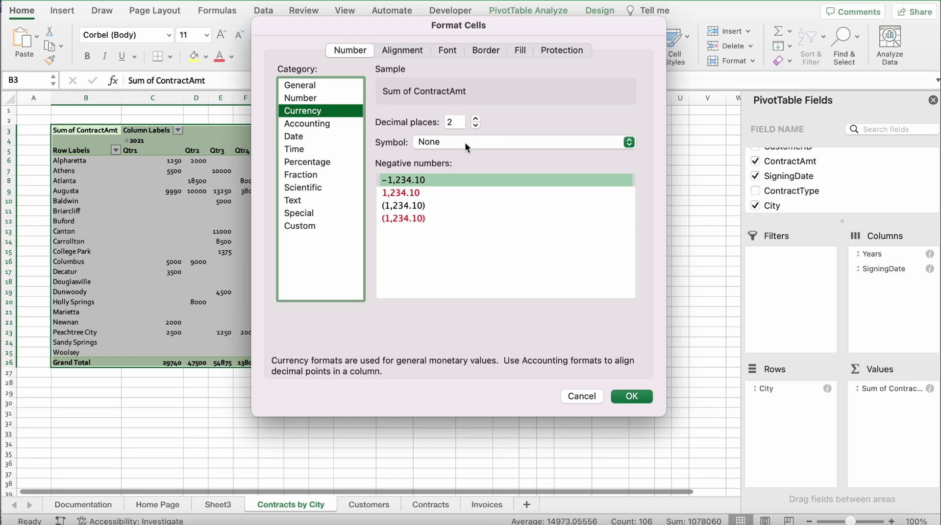
pyautogui.click(451, 145)
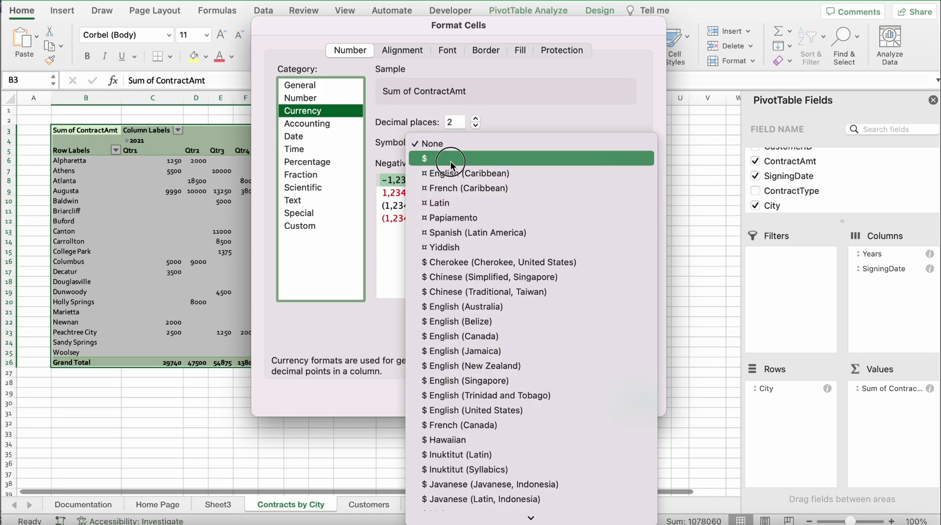
pyautogui.click(451, 159)
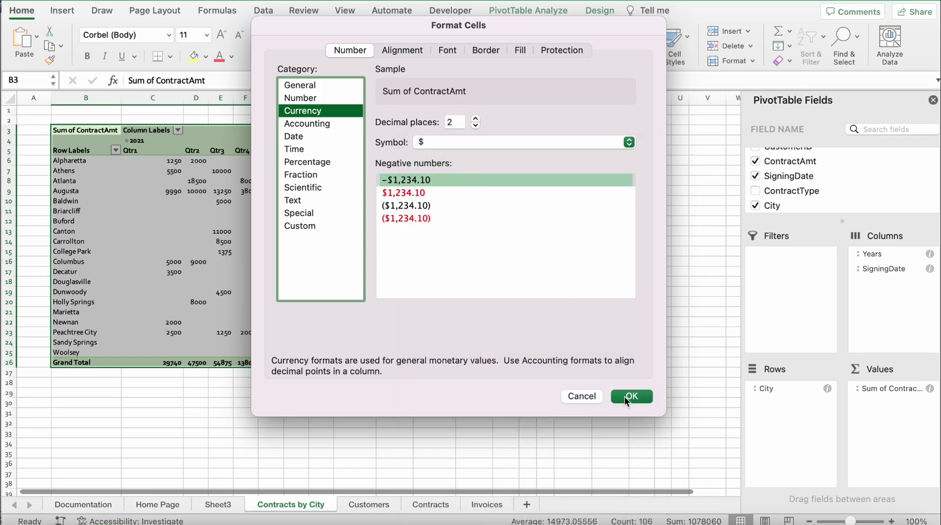
pyautogui.click(624, 396)
pyautogui.click(328, 411)
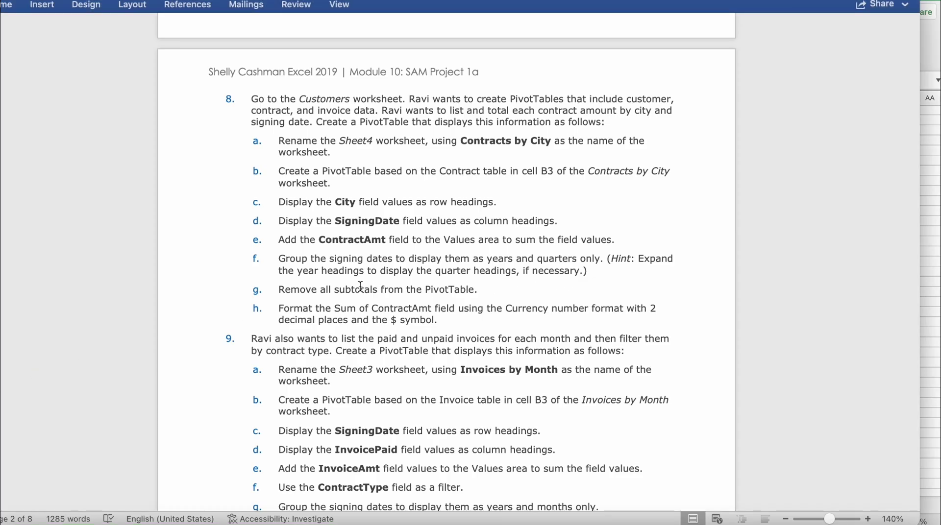
# - Read instruction 9 in Word and rename the Sheet3 worksheet as Invoices by Month in Excel
pyautogui.scroll(2, 360, 287)
pyautogui.scroll(-5, 360, 286)
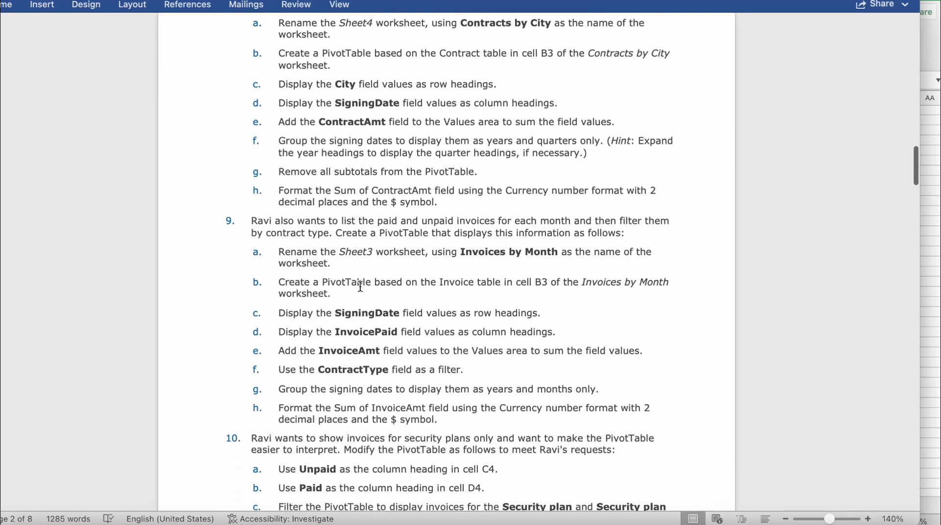
pyautogui.scroll(-1, 360, 286)
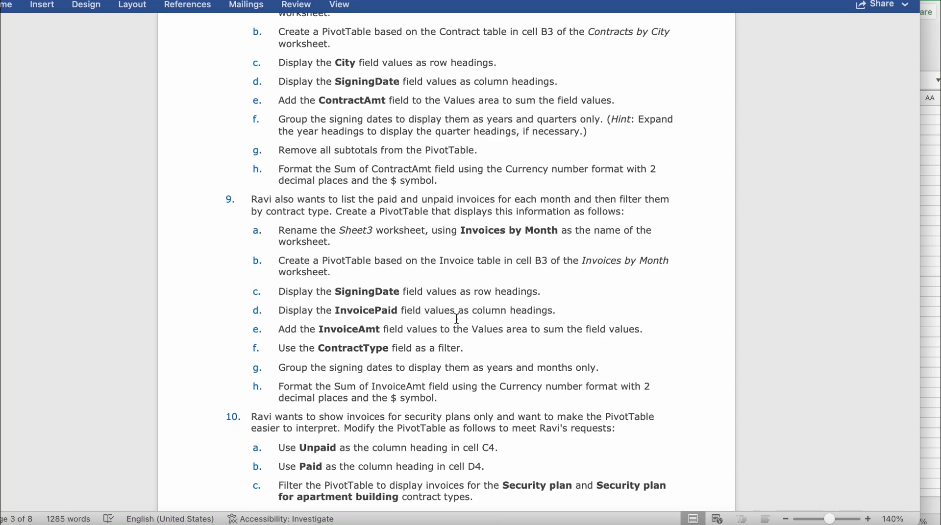
pyautogui.click(931, 371)
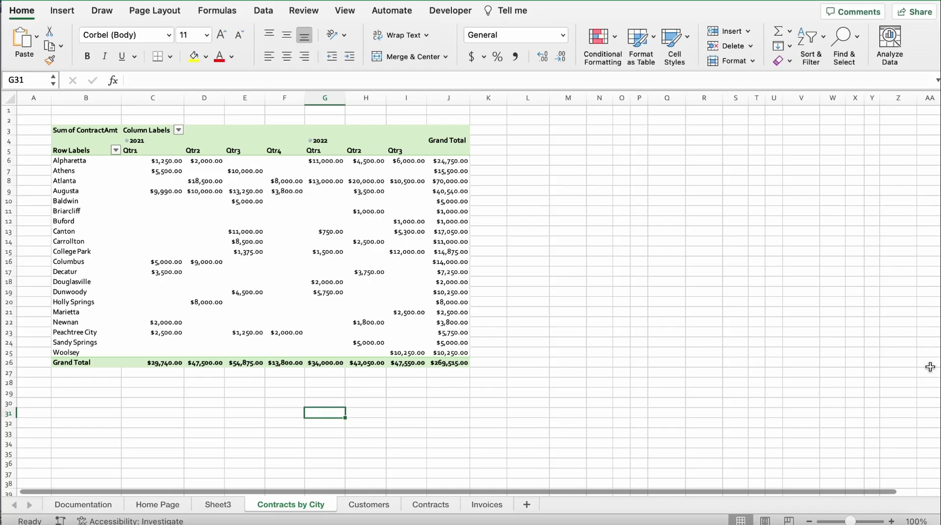
pyautogui.click(215, 505)
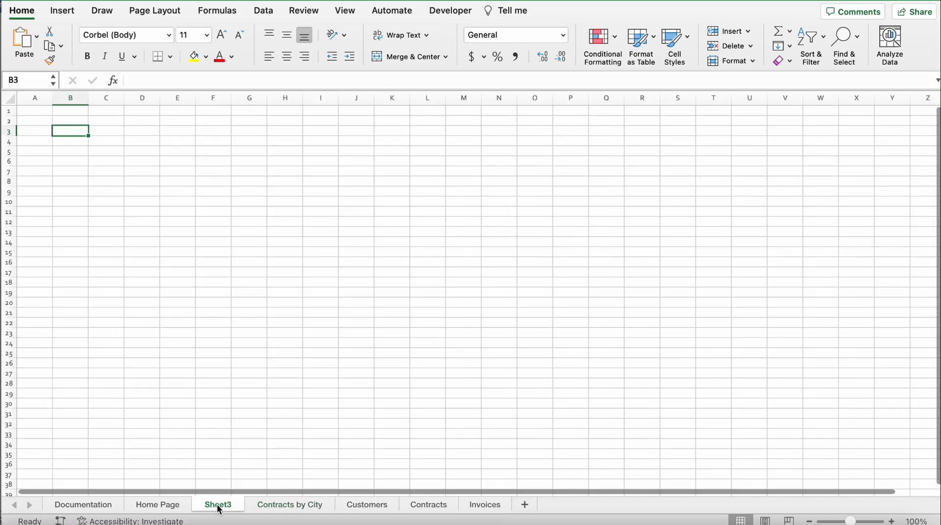
pyautogui.doubleClick(219, 507)
pyautogui.press('BackSpace')
pyautogui.write('Invoices by')
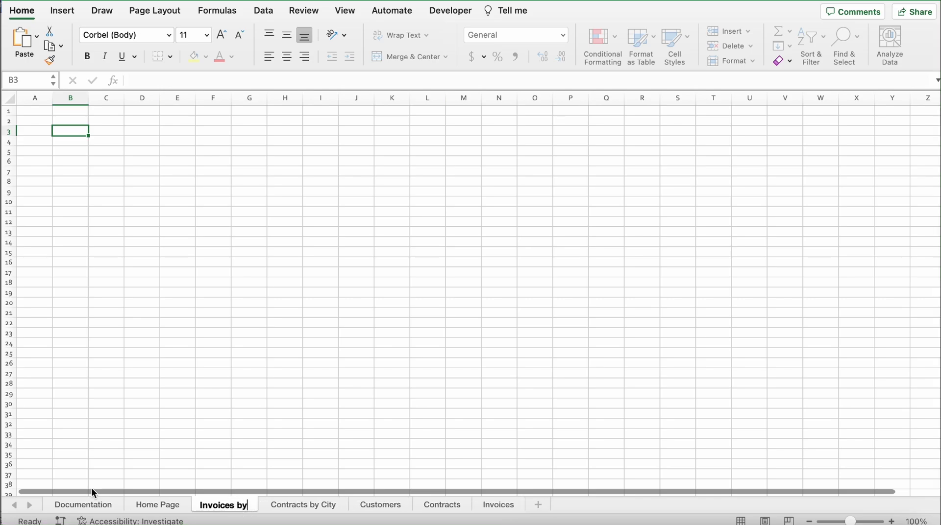
pyautogui.press('super+Tab')
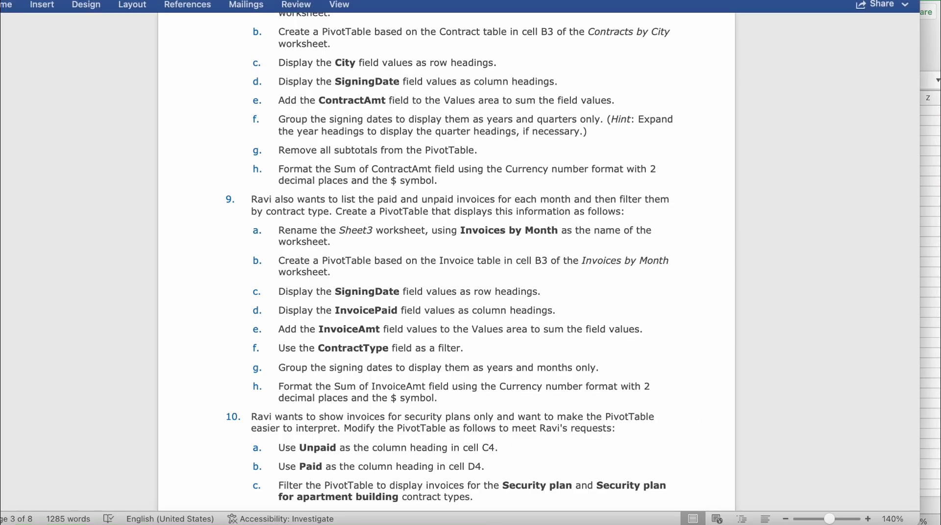
pyautogui.press('super+Tab')
pyautogui.write('Month')
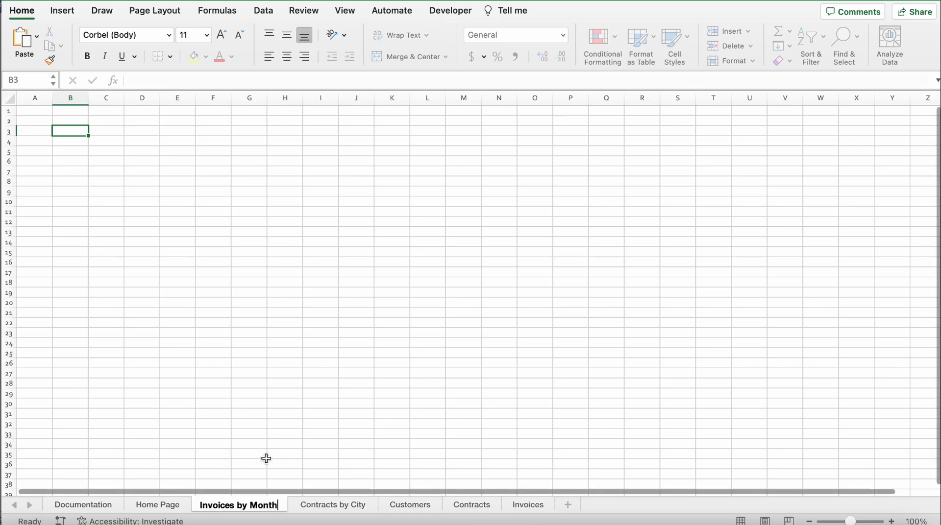
pyautogui.click(249, 444)
# - Read instruction 9b in Word and look through the Invoice table on the Invoices worksheet in Excel
pyautogui.press('super+Tab')
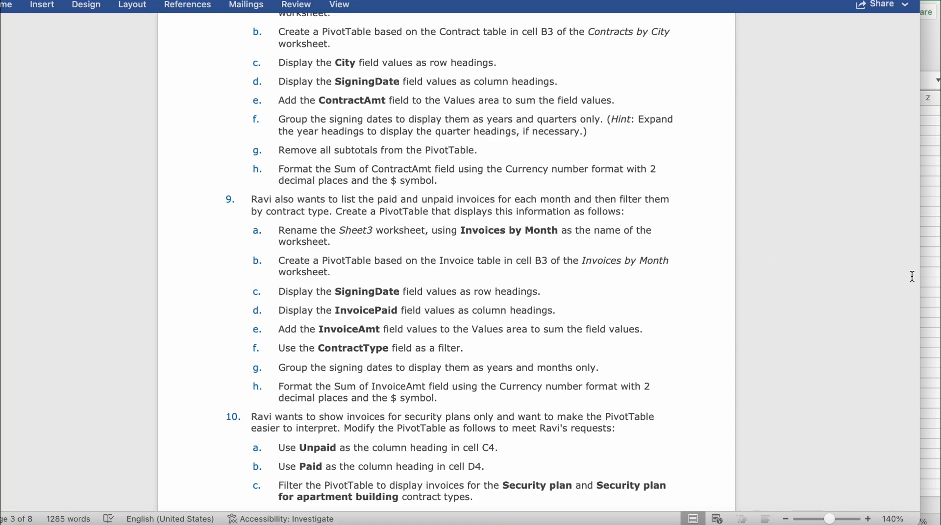
pyautogui.click(931, 284)
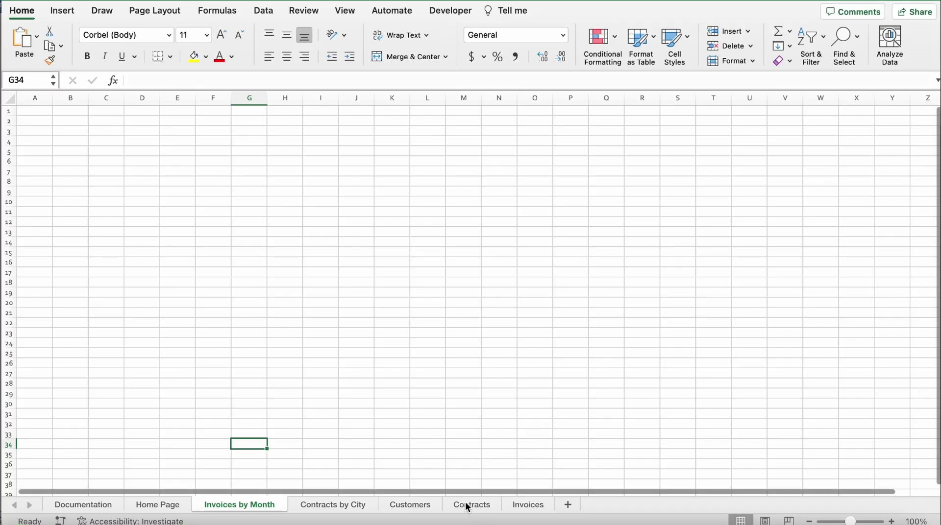
pyautogui.click(527, 509)
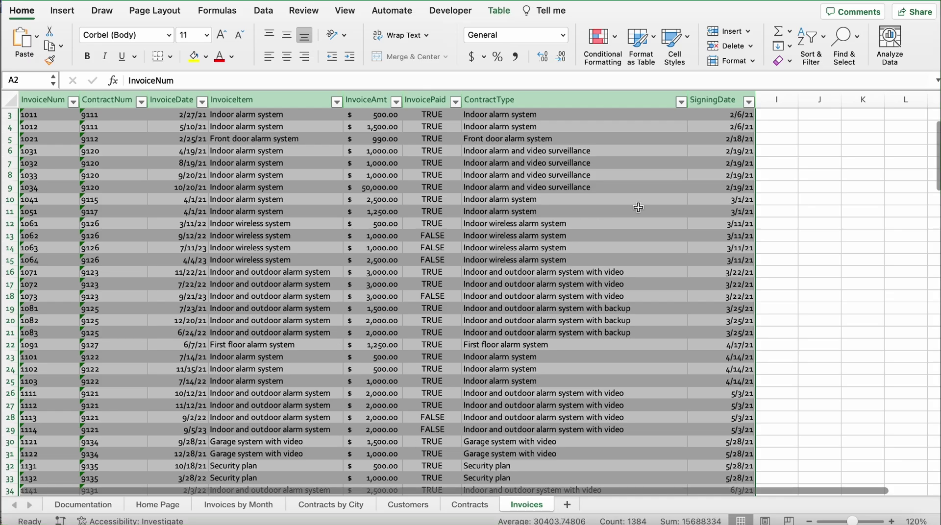
pyautogui.scroll(3, 709, 313)
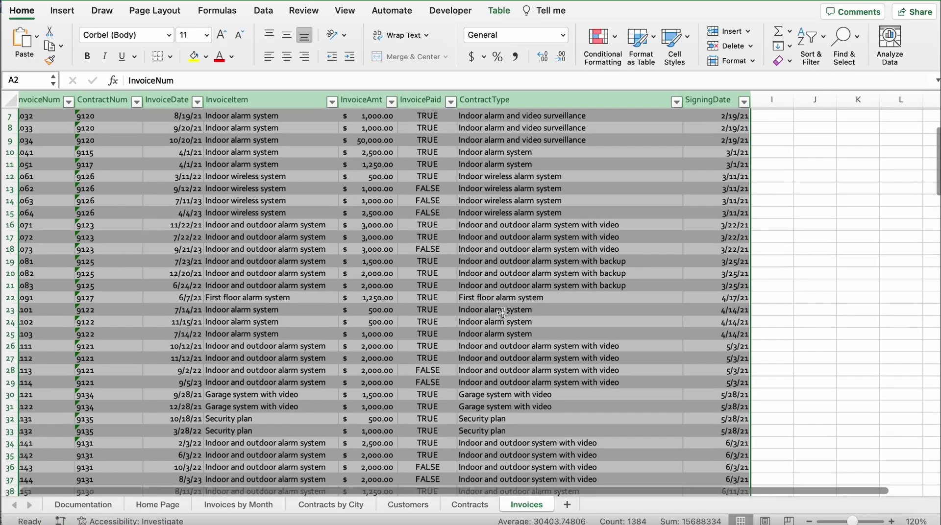
pyautogui.scroll(-10, 234, 305)
pyautogui.scroll(-8, 234, 304)
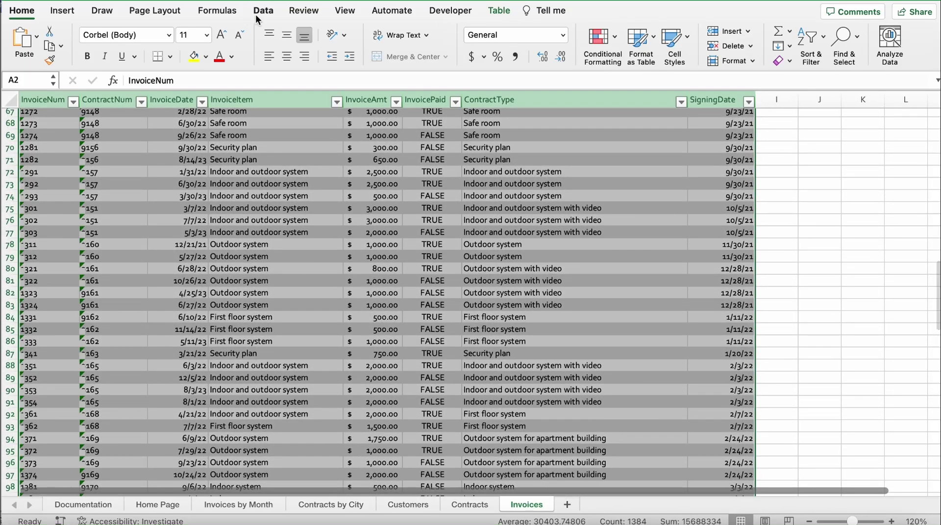
# - Create a PivotTable from the Invoice table in cell B3 of the existing Invoices by Month worksheet
pyautogui.click(264, 10)
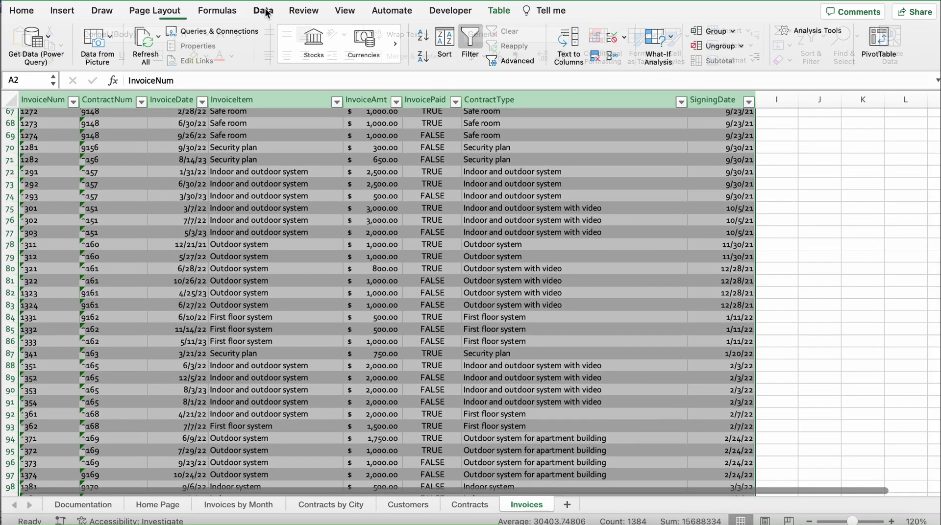
pyautogui.click(878, 39)
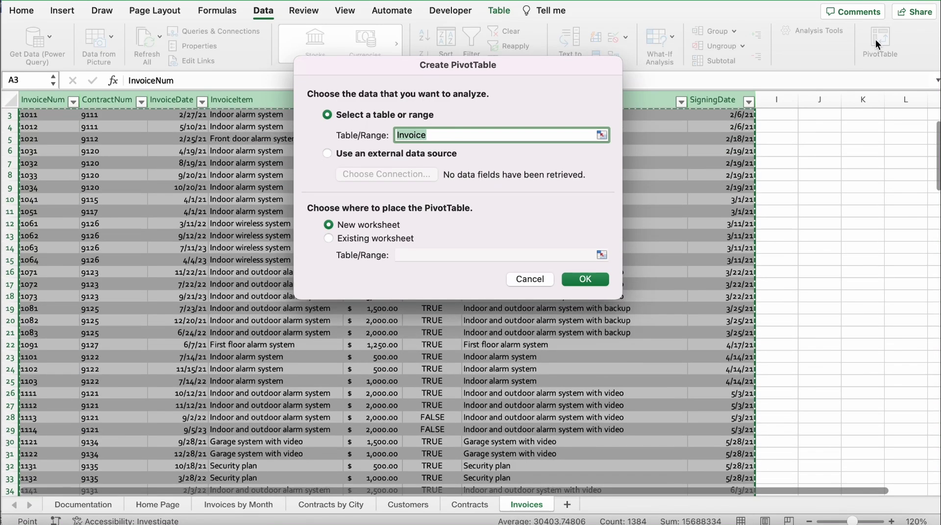
pyautogui.click(344, 238)
pyautogui.click(602, 255)
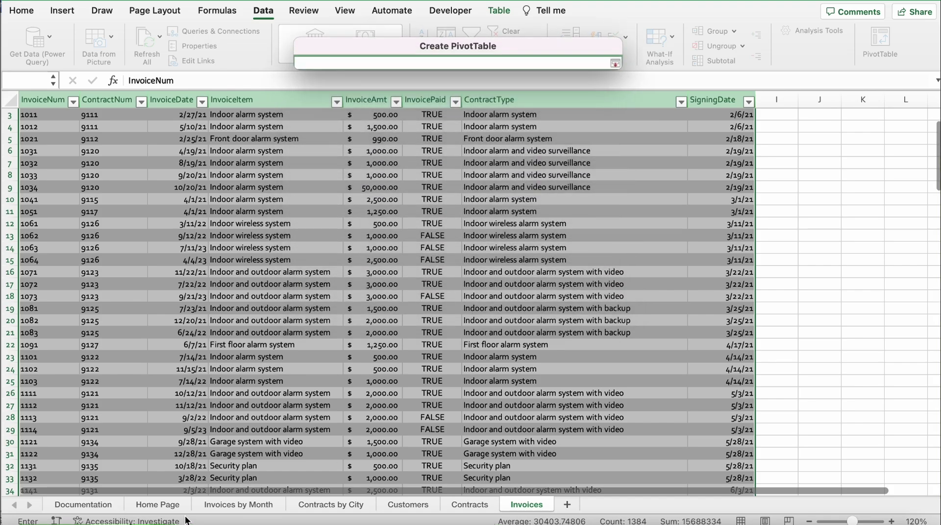
pyautogui.click(244, 506)
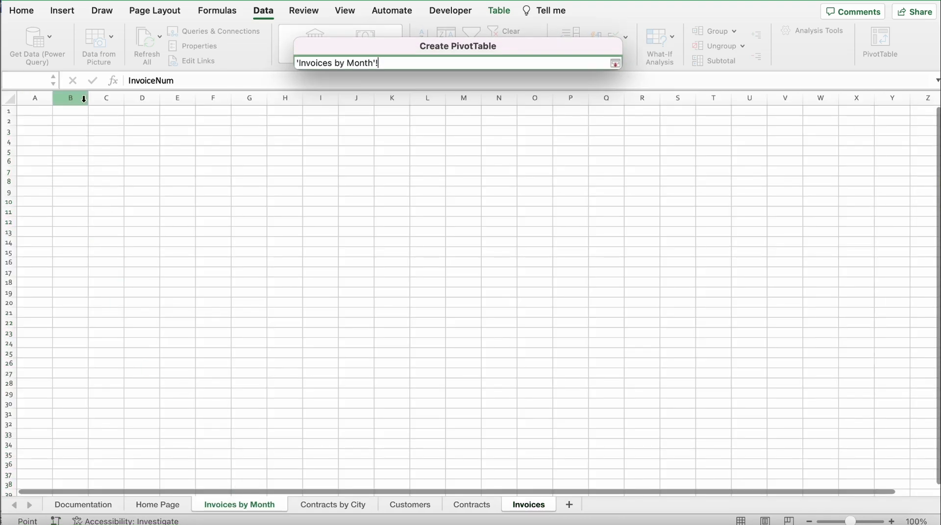
pyautogui.click(78, 128)
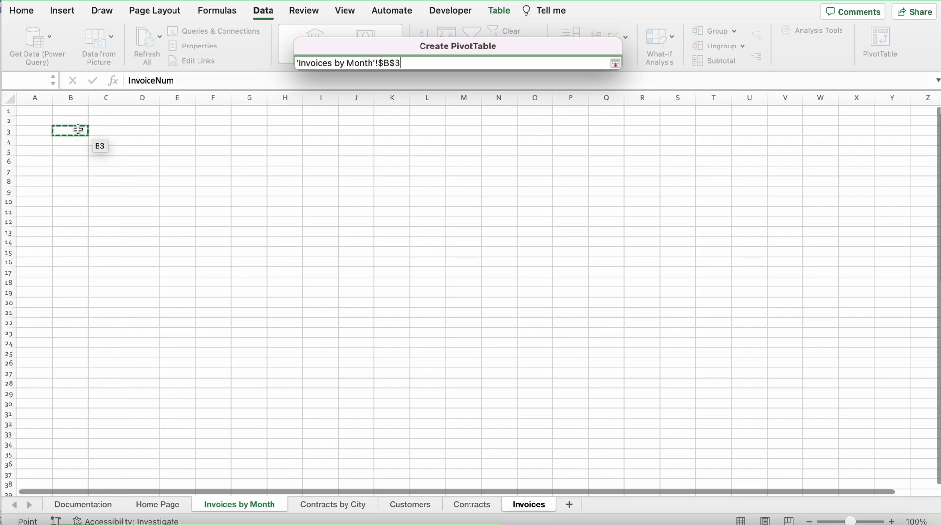
pyautogui.click(616, 63)
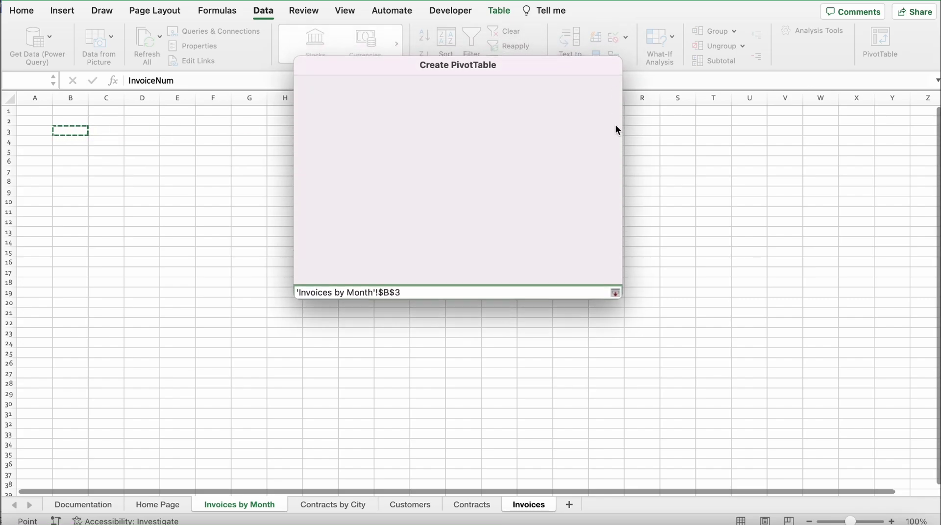
pyautogui.click(590, 284)
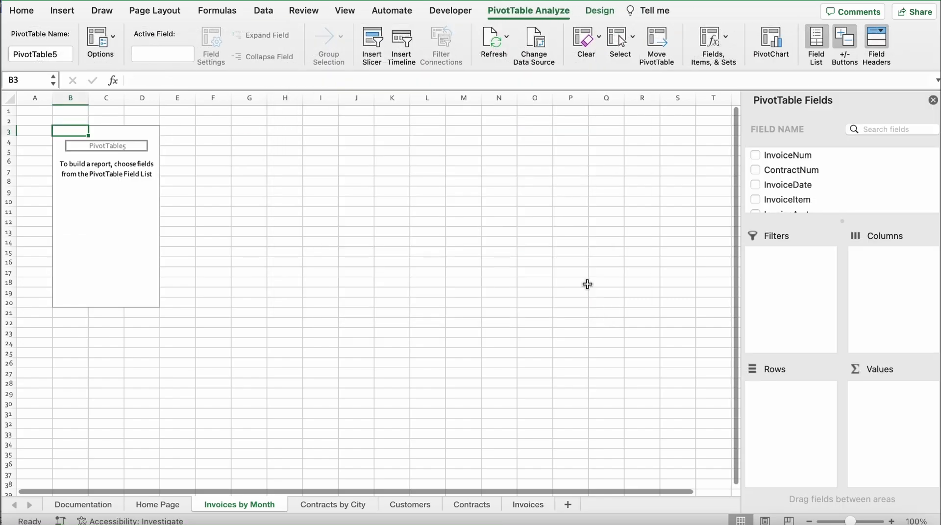
# - Read instruction 9c in Word and add the SigningDate field as row headings of the new PivotTable in Excel
pyautogui.press('super+Tab')
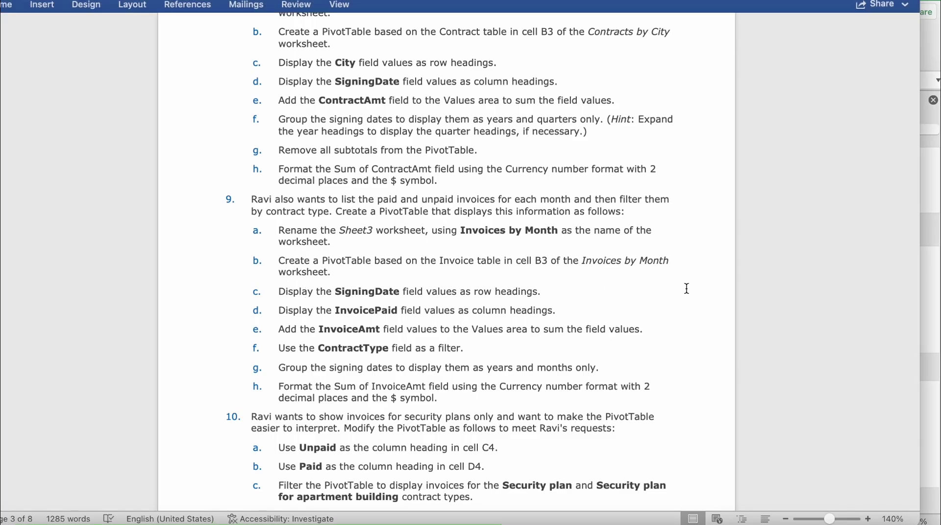
pyautogui.click(934, 262)
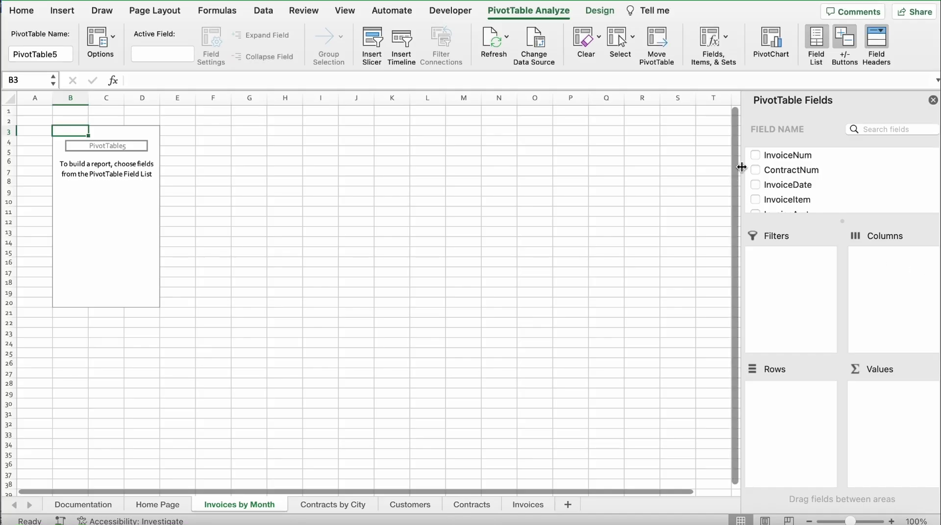
pyautogui.scroll(-3, 783, 185)
pyautogui.scroll(-1, 782, 185)
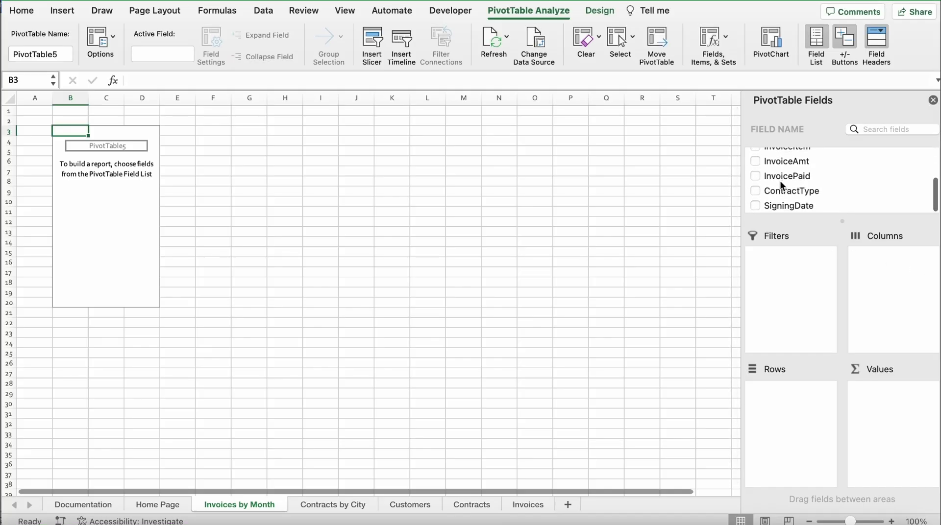
pyautogui.click(781, 205)
pyautogui.moveTo(780, 206); pyautogui.dragTo(786, 402)
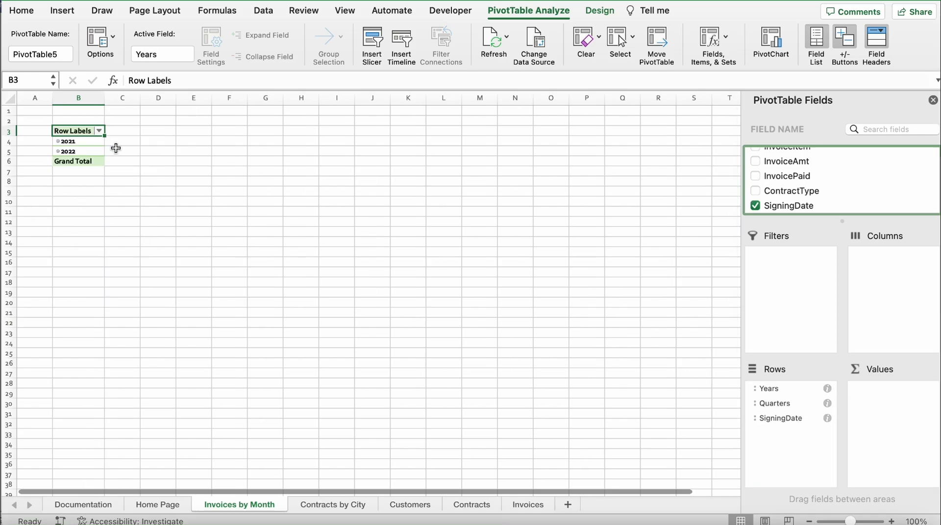
# - Check instruction 9d in Word and add the InvoicePaid field as the PivotTable's column headings in Excel
pyautogui.press('super+Tab')
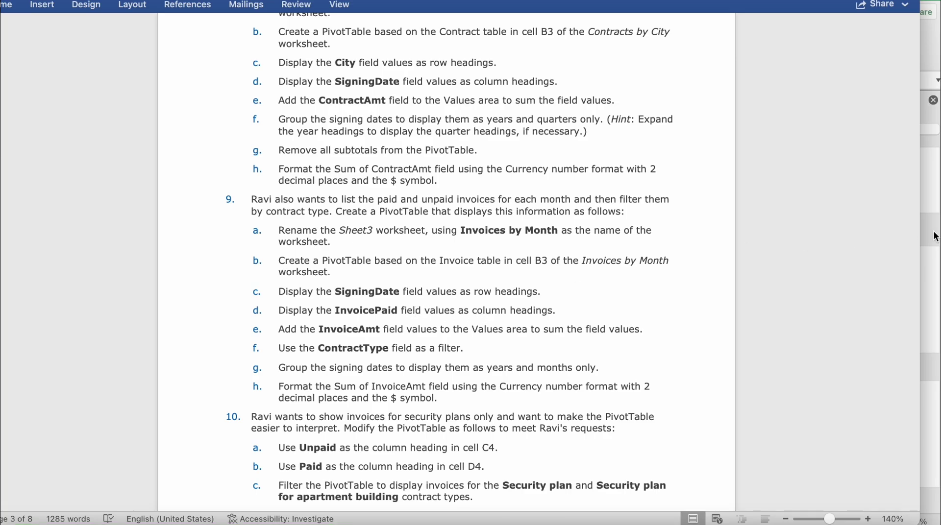
pyautogui.press('super+Tab')
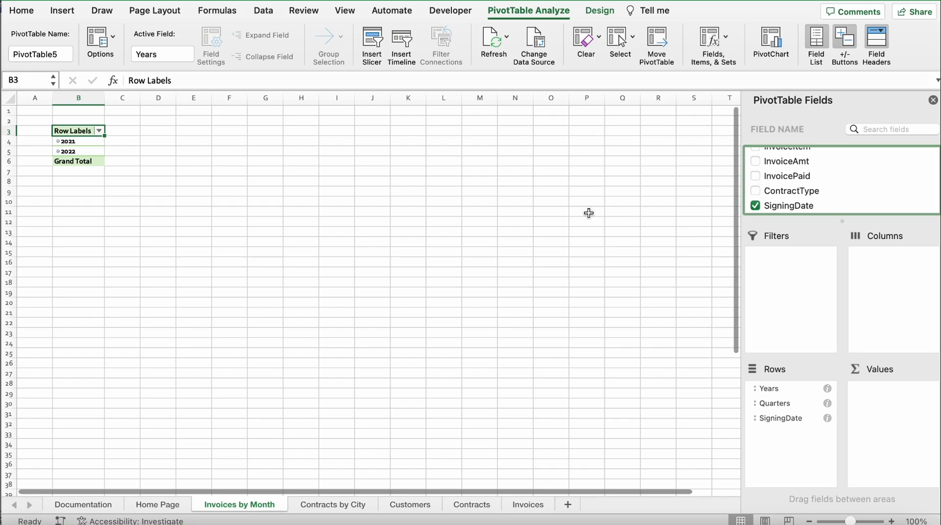
pyautogui.press('super+Tab')
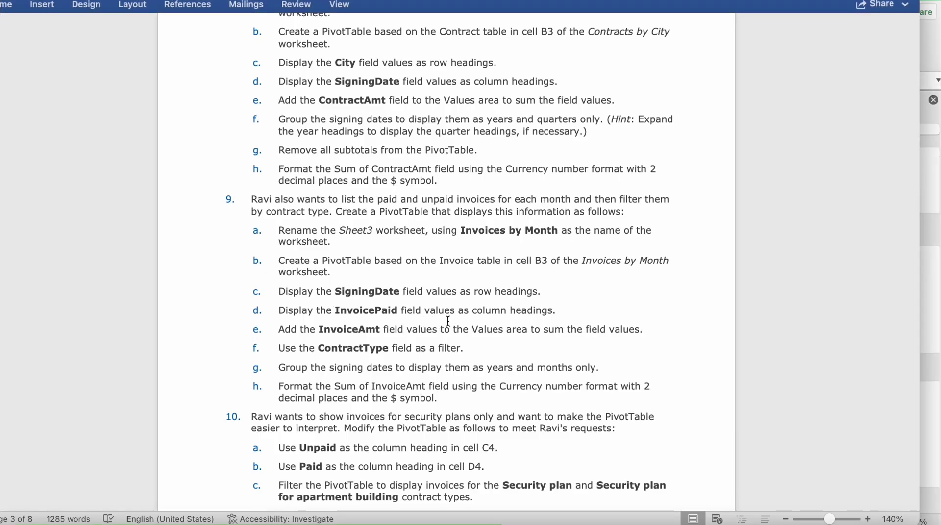
pyautogui.click(922, 222)
pyautogui.moveTo(762, 177); pyautogui.dragTo(900, 307)
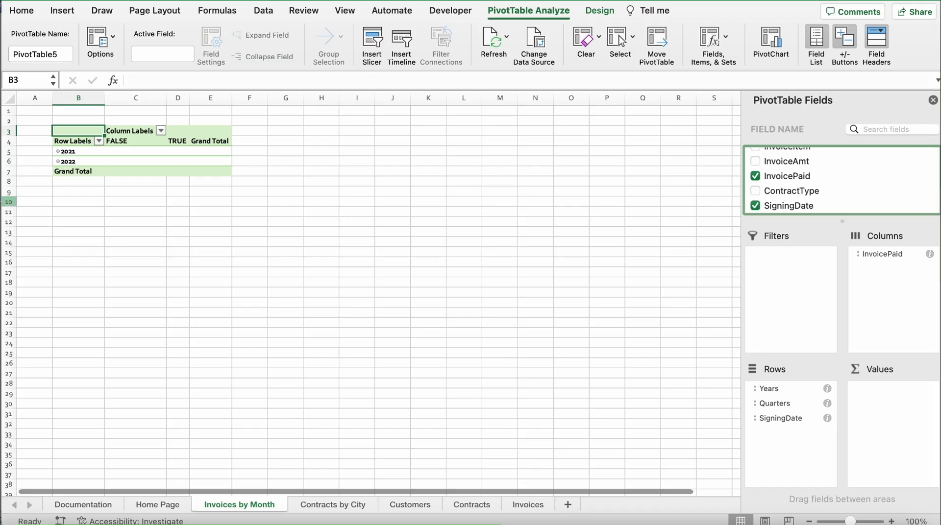
# - Check instruction 9e in Word and add the InvoiceAmt field to the PivotTable's values as a sum in Excel
pyautogui.click(2, 201)
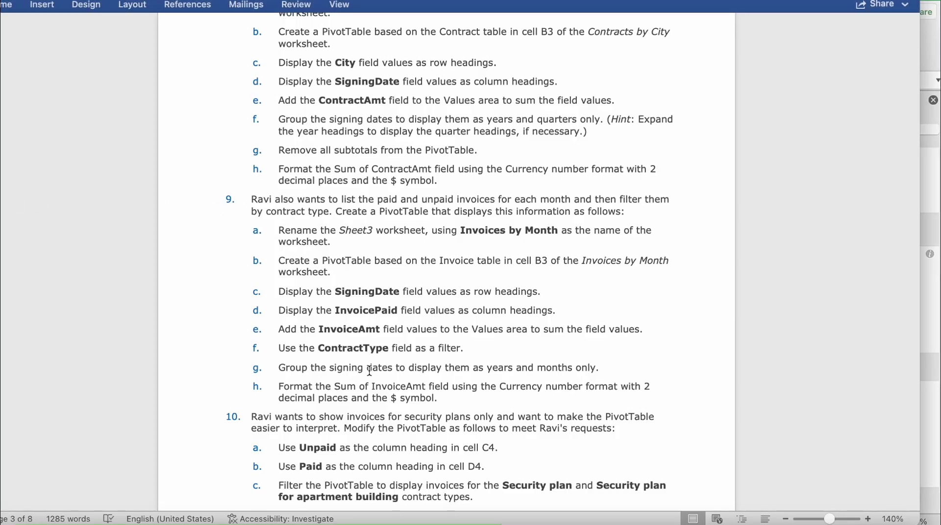
pyautogui.scroll(-3, 369, 370)
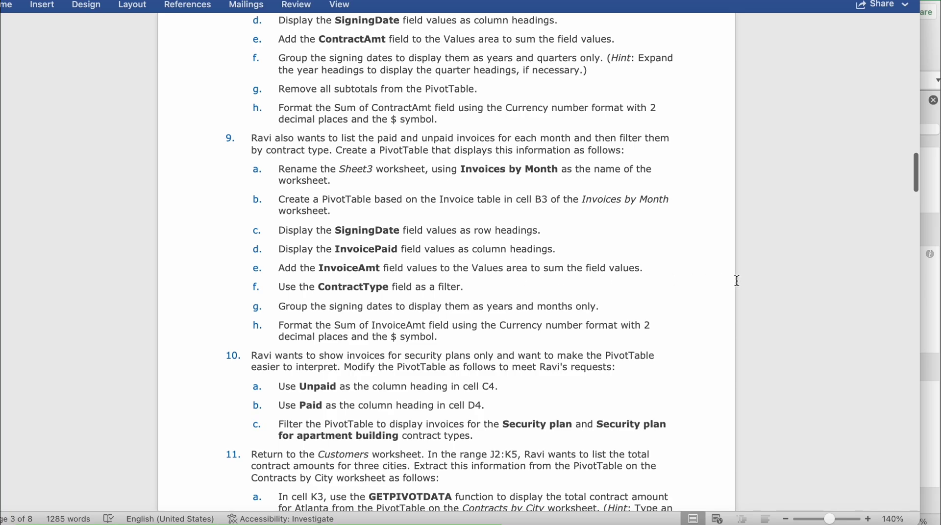
pyautogui.click(935, 284)
pyautogui.moveTo(777, 162); pyautogui.dragTo(890, 404)
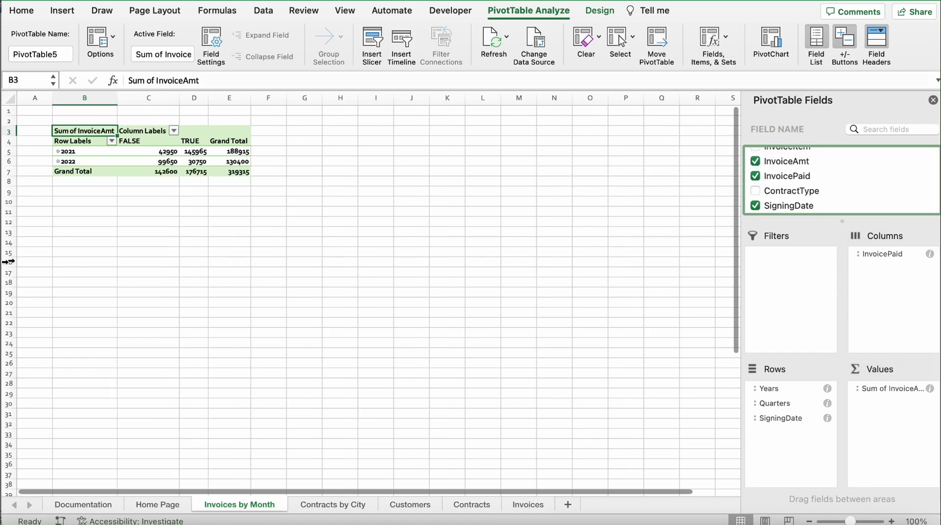
# - Check instruction 9f in Word and use the ContractType field as the PivotTable's filter in Excel
pyautogui.press('super+Tab')
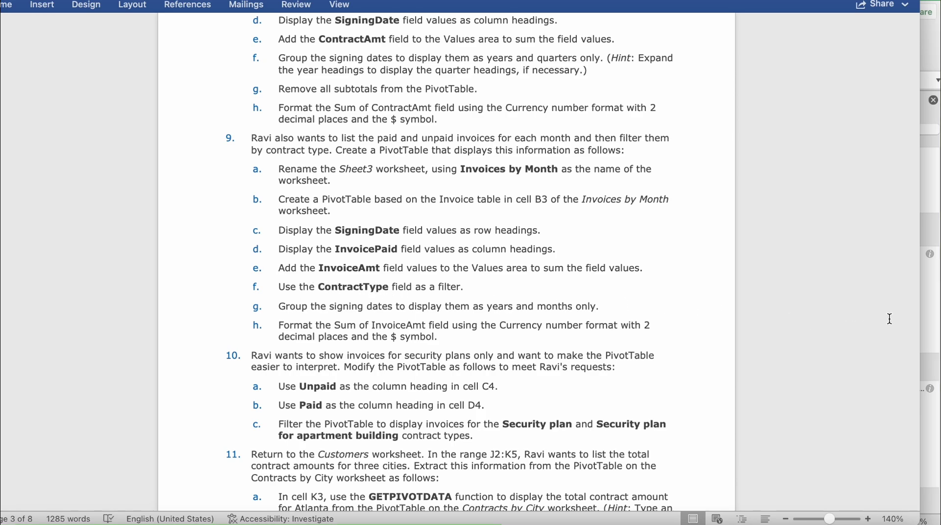
pyautogui.click(924, 314)
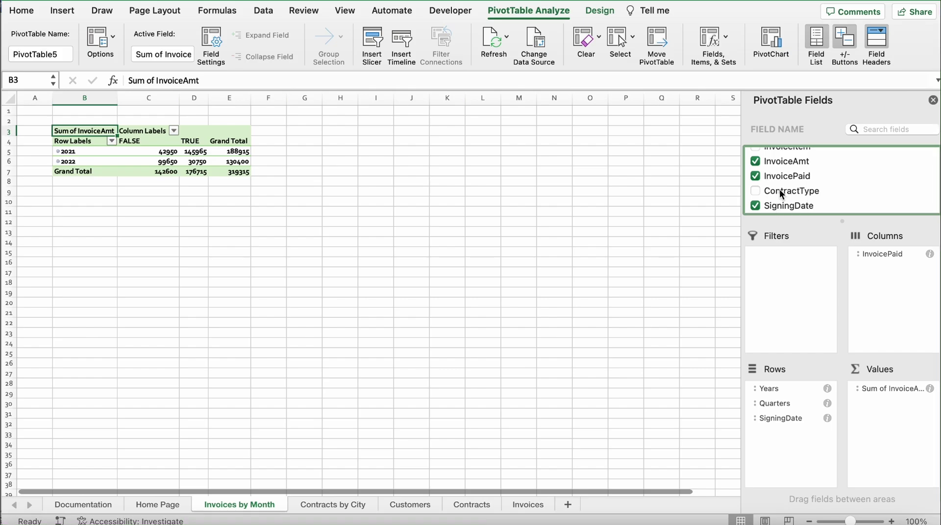
pyautogui.moveTo(779, 189); pyautogui.dragTo(801, 301)
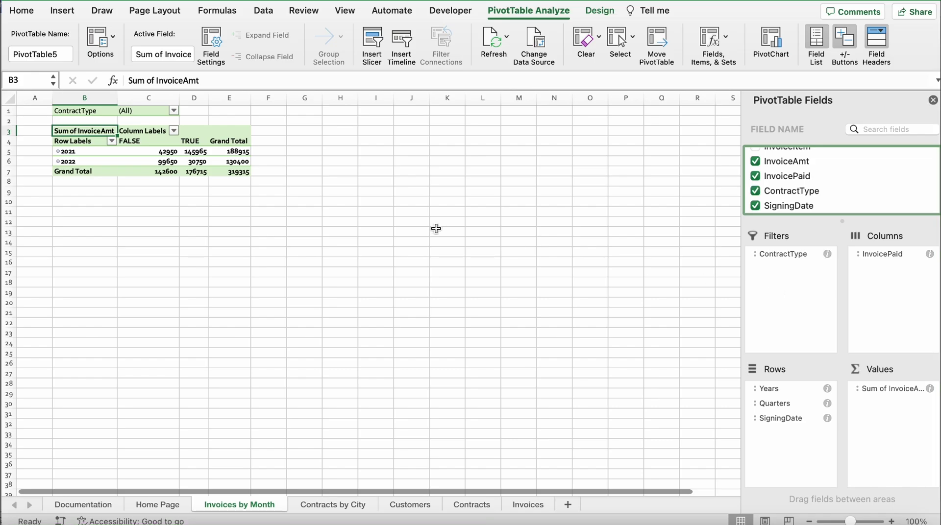
# - Check instruction 9g in Word and open the grouping settings for the 2021 and 2022 row labels in Excel
pyautogui.press('super+Tab')
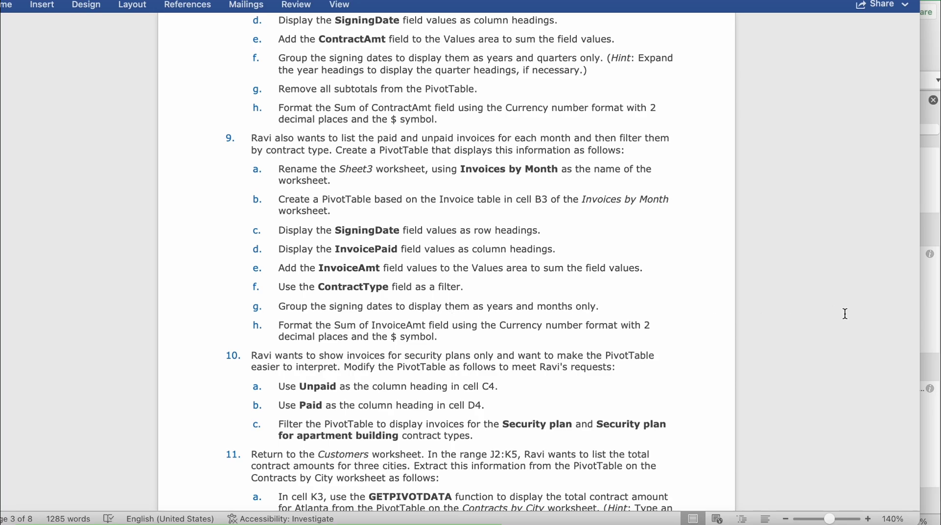
pyautogui.click(928, 303)
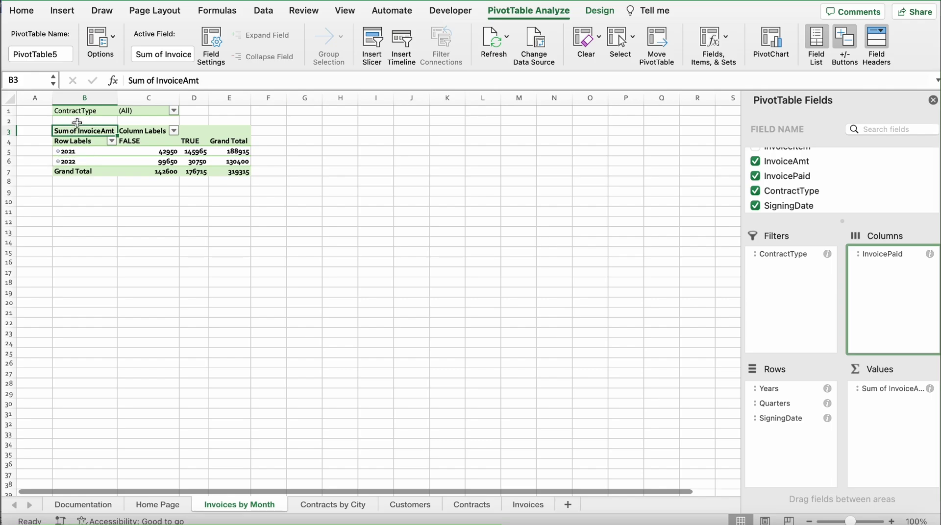
pyautogui.click(79, 151)
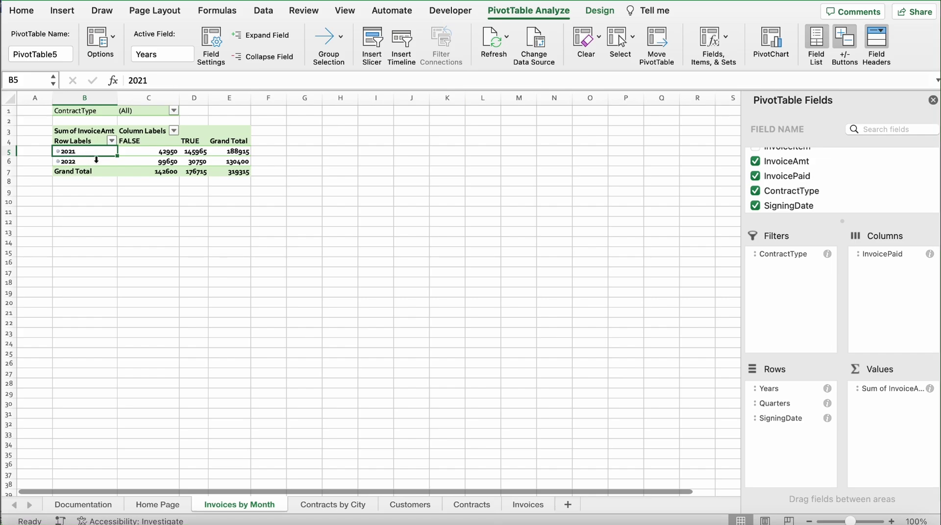
pyautogui.keyDown('shift'); pyautogui.click(84, 164); pyautogui.keyUp('shift')
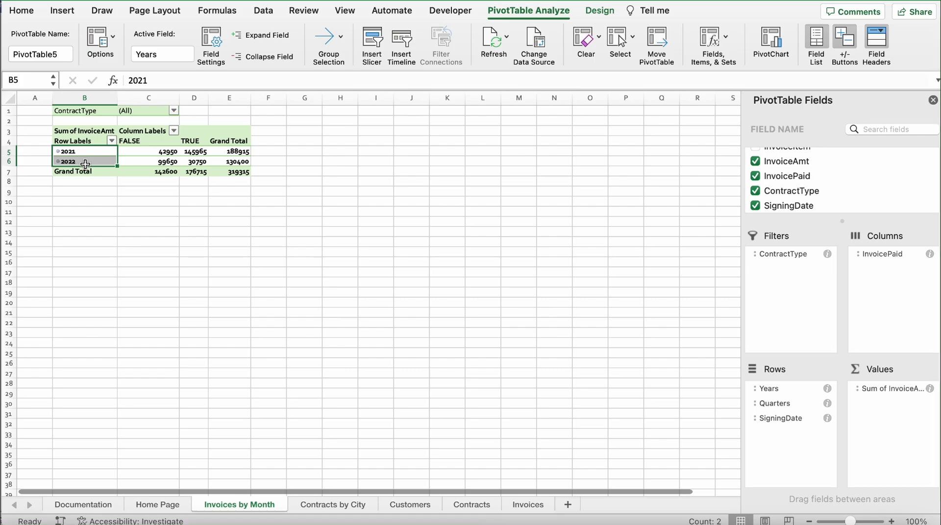
pyautogui.rightClick(69, 161)
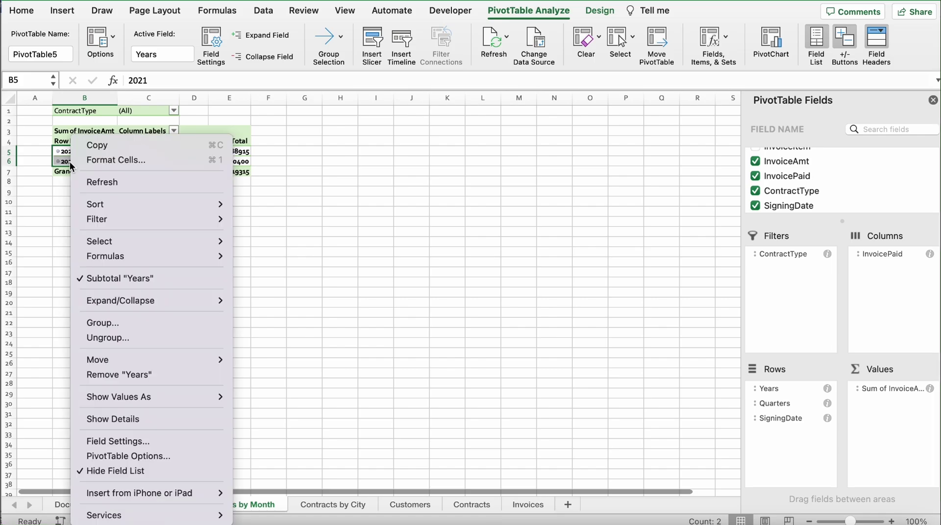
pyautogui.click(121, 322)
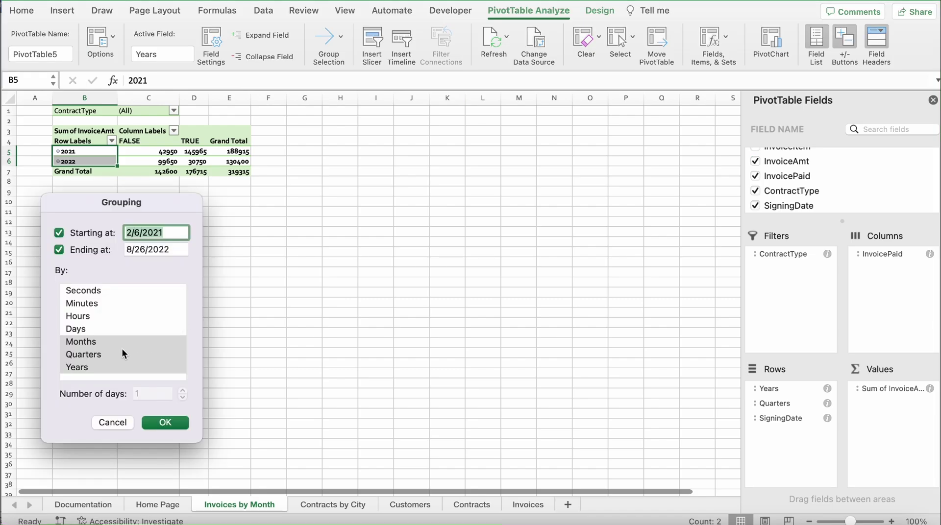
# - Recheck instruction 9g in Word and group the PivotTable's signing dates by months and years only
pyautogui.click(106, 341)
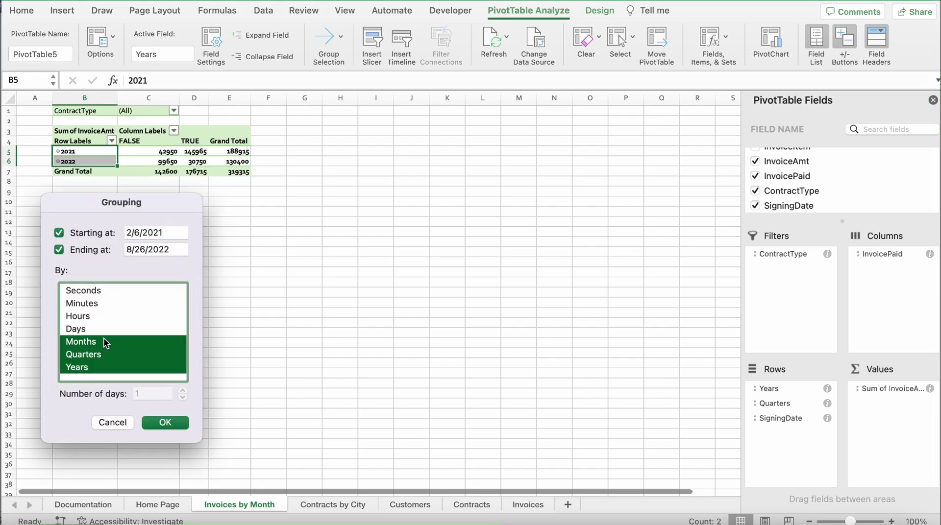
pyautogui.keyDown('shift'); pyautogui.click(104, 367); pyautogui.keyUp('shift')
pyautogui.press('super+Tab')
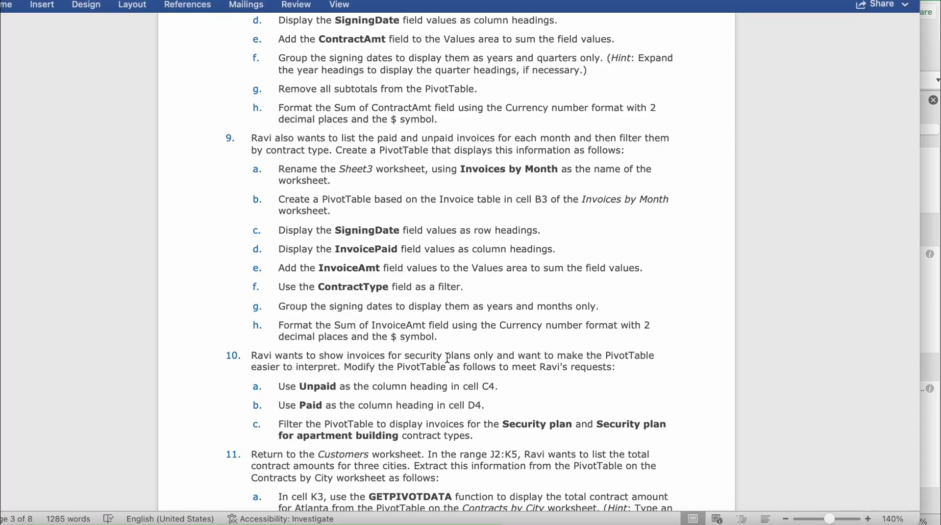
pyautogui.scroll(-1, 447, 358)
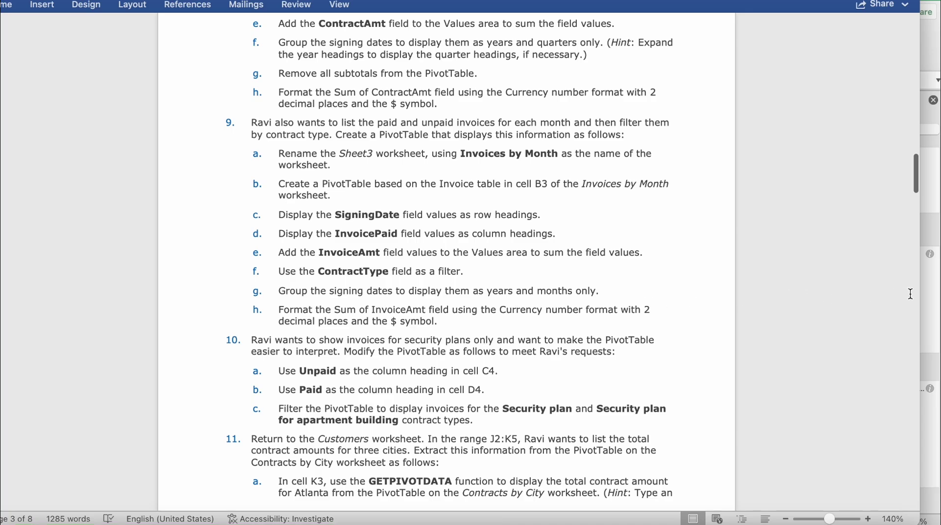
pyautogui.click(929, 294)
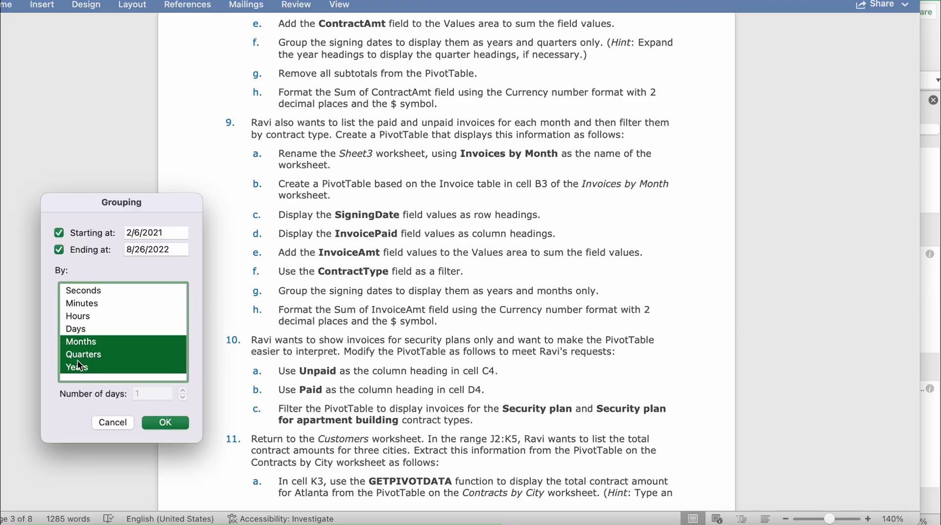
pyautogui.click(95, 356)
pyautogui.click(84, 342)
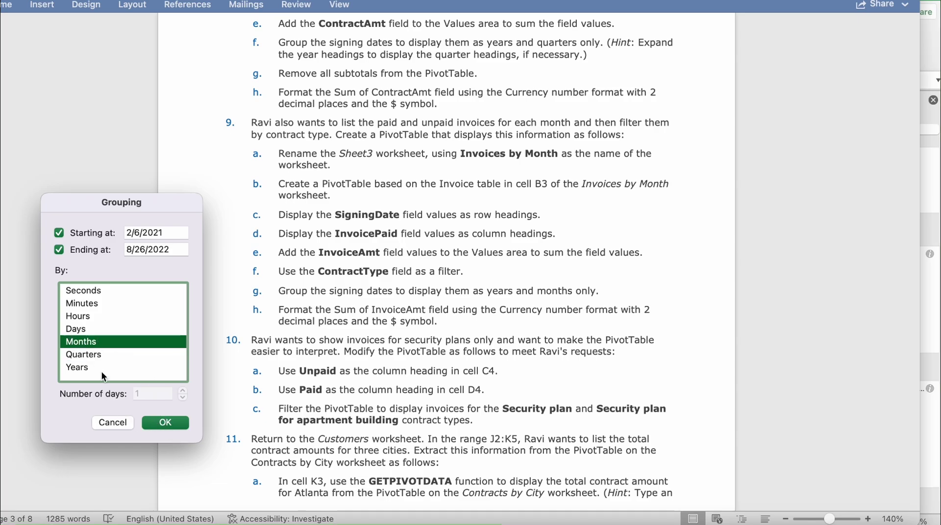
pyautogui.keyDown('shift'); pyautogui.click(93, 362); pyautogui.keyUp('shift')
pyautogui.keyDown('shift'); pyautogui.click(86, 355); pyautogui.keyUp('shift')
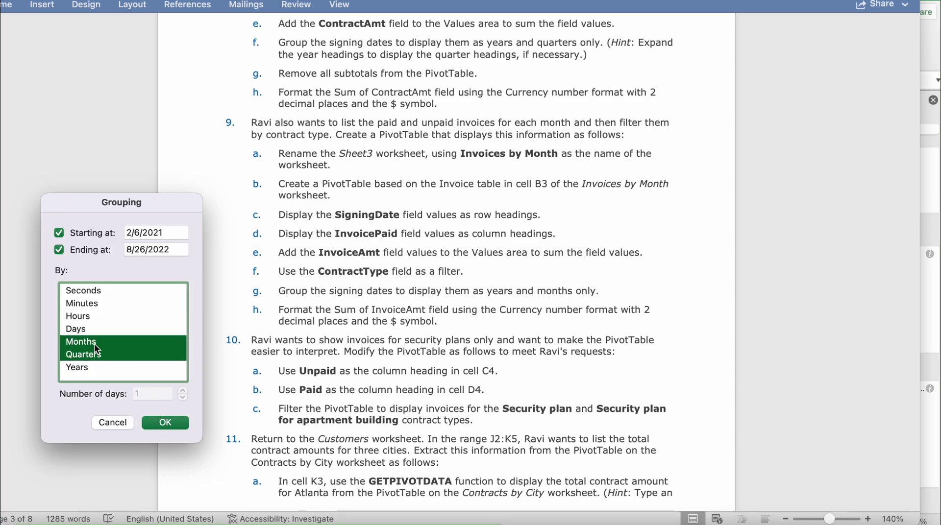
pyautogui.click(96, 342)
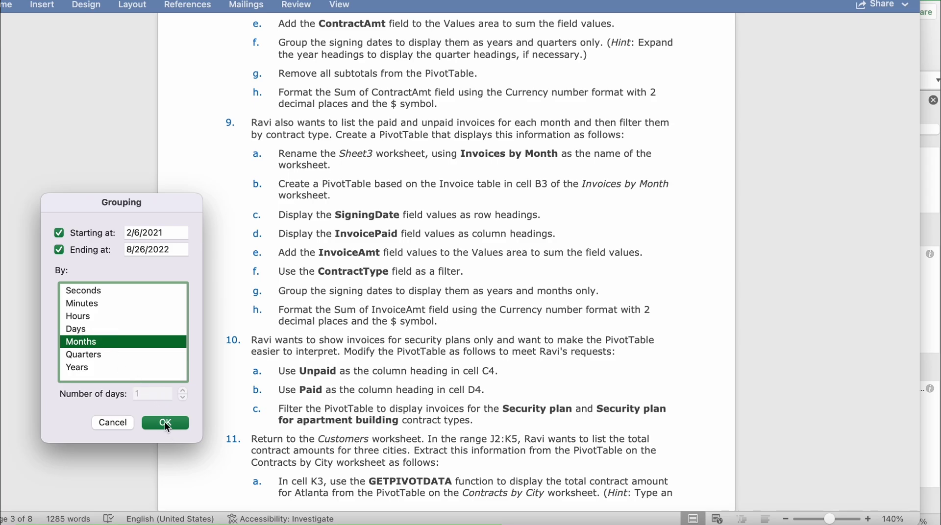
pyautogui.keyDown('super'); pyautogui.click(86, 367); pyautogui.keyUp('super')
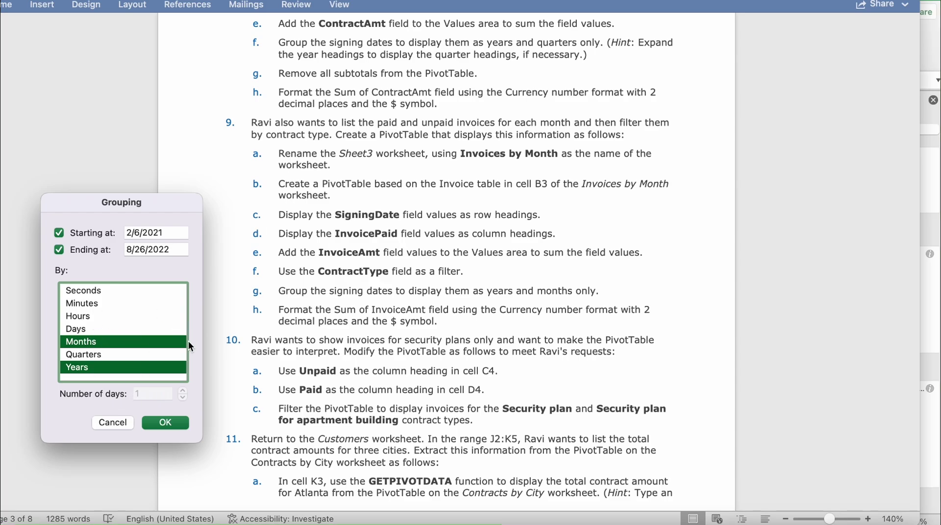
pyautogui.click(168, 421)
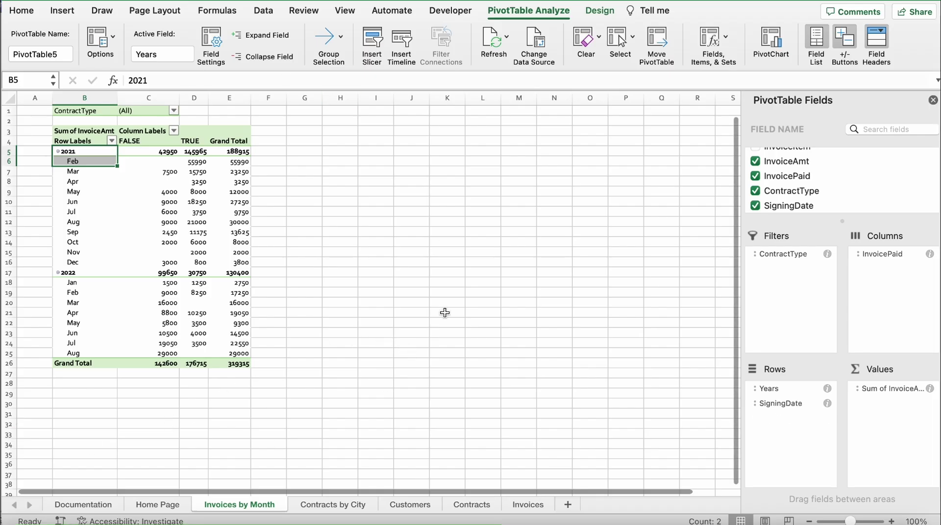
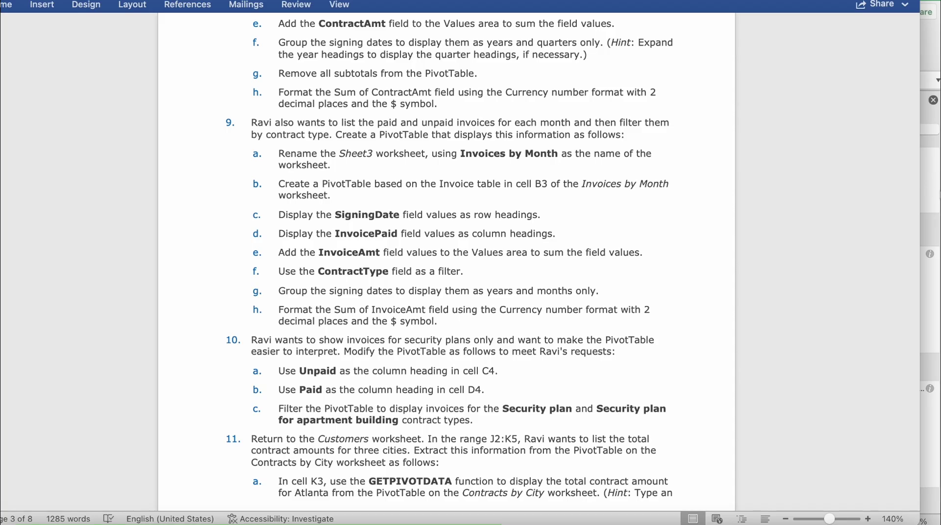
# - Return from instruction 9h in Word to the Invoices by Month worksheet in Excel and bring up the number formatting commands
pyautogui.press('super+Tab')
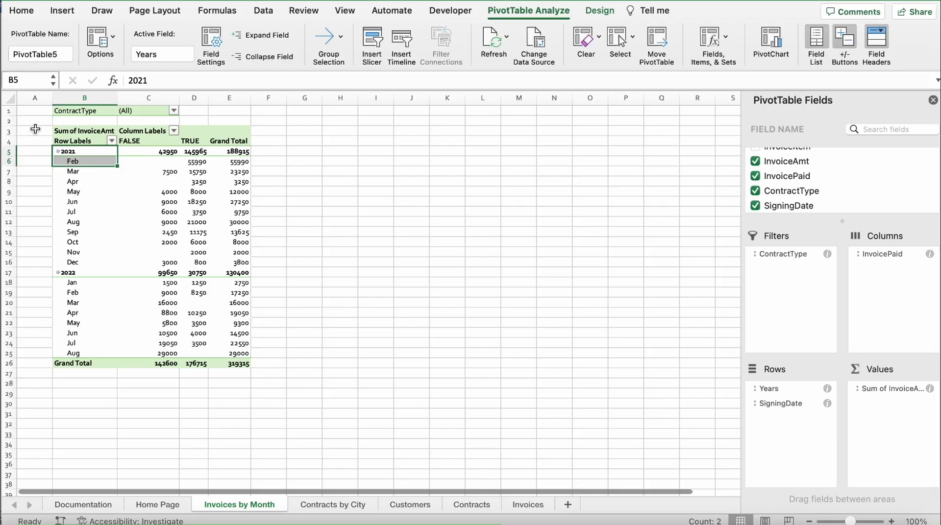
pyautogui.click(22, 9)
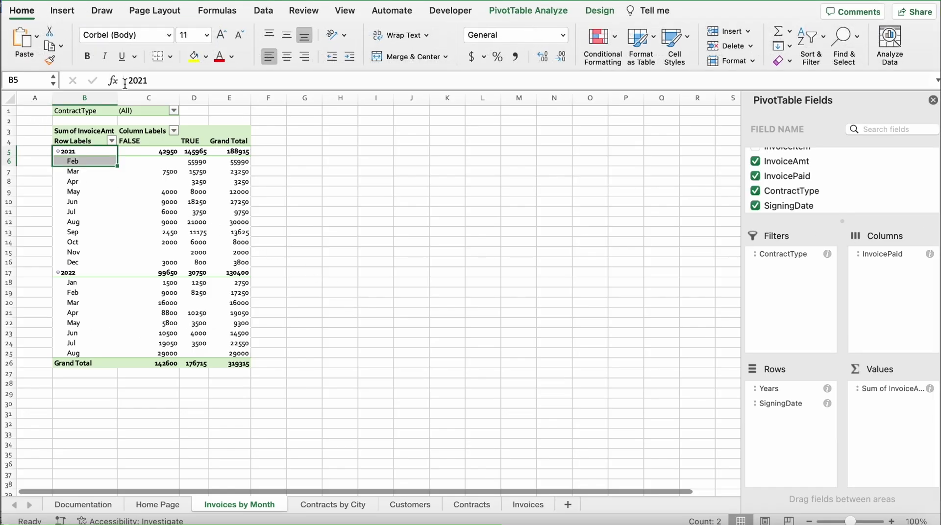
pyautogui.click(59, 112)
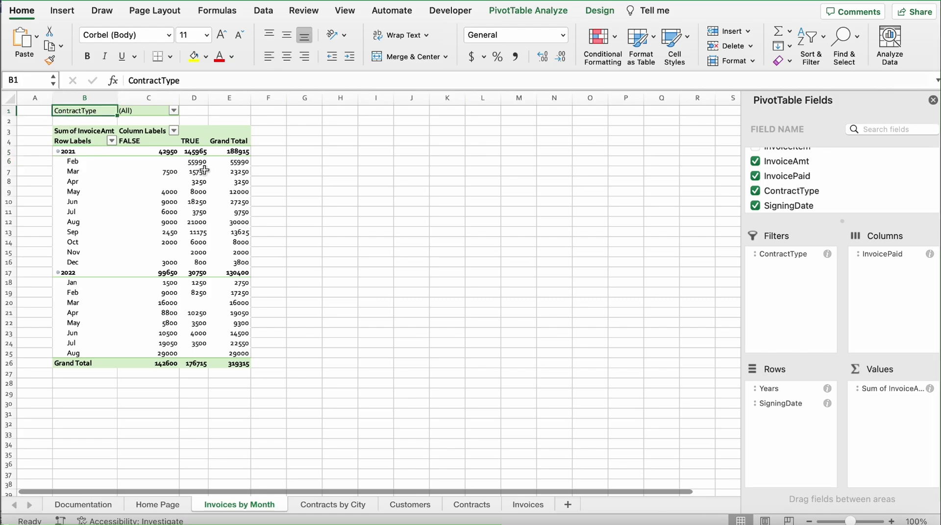
pyautogui.hotkey('shift', 'Down')
pyautogui.hotkey('shift', 'Down')
pyautogui.hotkey('ctrl', 'shift', 'Down')
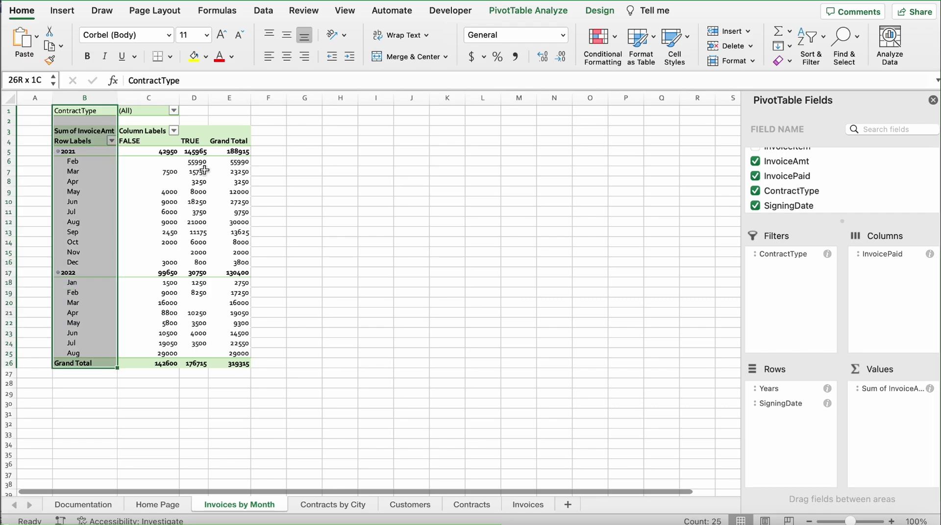
pyautogui.hotkey('shift', 'Right')
pyautogui.hotkey('ctrl', 'shift', 'Right')
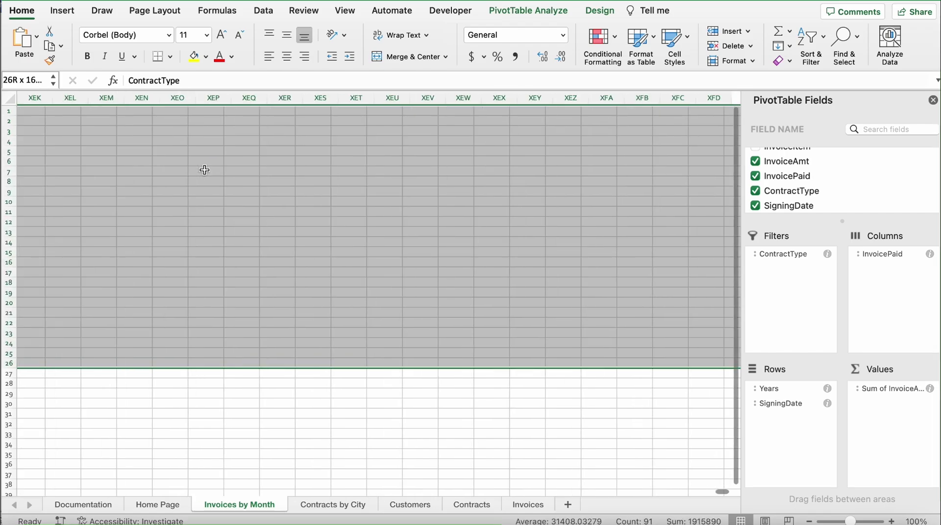
pyautogui.hotkey('ctrl', 'shift', 'Left')
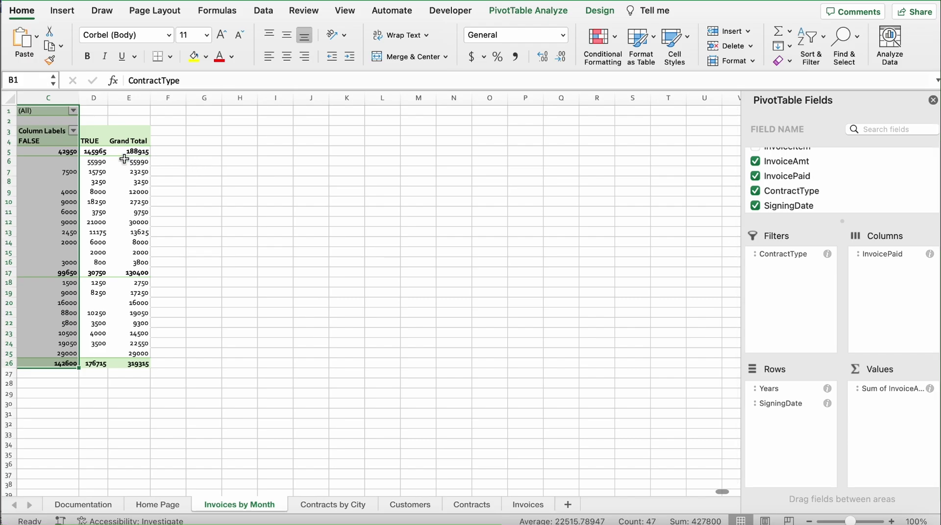
pyautogui.click(204, 169)
pyautogui.click(37, 112)
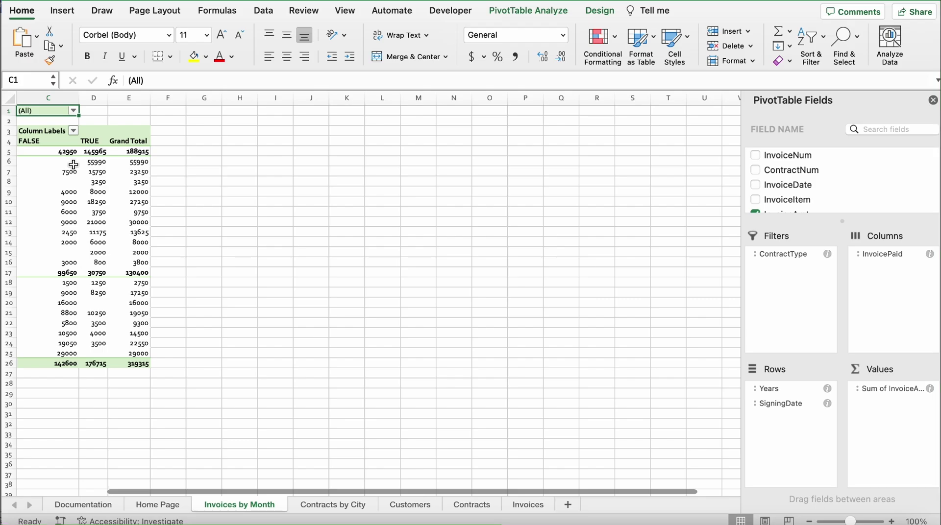
pyautogui.hotkey('shift', 'Down')
pyautogui.hotkey('shift', 'Down')
pyautogui.hotkey('shift', 'Down')
pyautogui.hotkey('shift', 'Down')
pyautogui.hotkey('shift', 'Down')
pyautogui.hotkey('shift', 'Down')
pyautogui.hotkey('shift', 'Down')
pyautogui.hotkey('shift', 'Down')
pyautogui.hotkey('shift', 'Down')
pyautogui.hotkey('shift', 'Down')
pyautogui.hotkey('shift', 'Down')
pyautogui.hotkey('shift', 'Down')
pyautogui.hotkey('shift', 'Down')
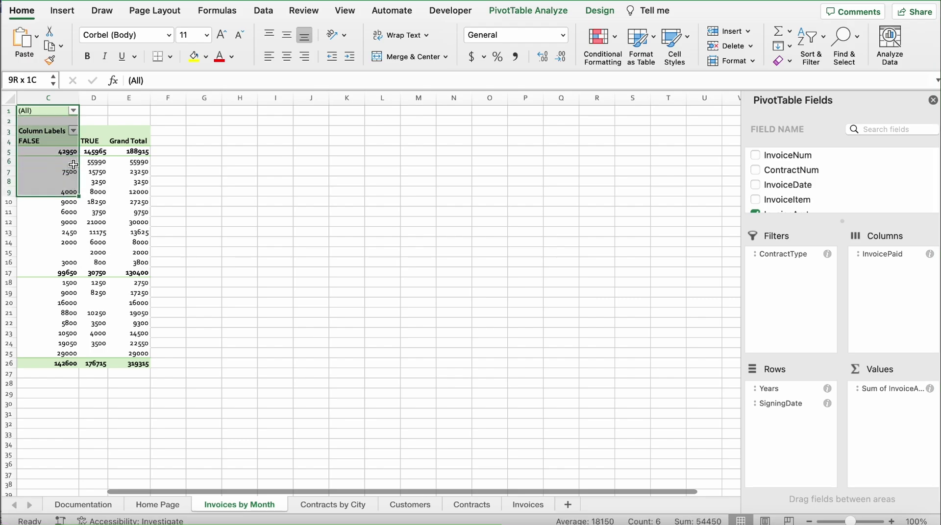
pyautogui.hotkey('shift', 'Down')
pyautogui.hotkey('shift', 'Down')
pyautogui.hotkey('shift', 'Down')
pyautogui.hotkey('shift', 'Down')
pyautogui.hotkey('shift', 'Down')
pyautogui.hotkey('shift', 'Down')
pyautogui.hotkey('shift', 'Down')
pyautogui.hotkey('shift', 'Down')
pyautogui.hotkey('shift', 'Down')
pyautogui.hotkey('shift', 'Down')
pyautogui.hotkey('shift', 'Down')
pyautogui.hotkey('shift', 'Down')
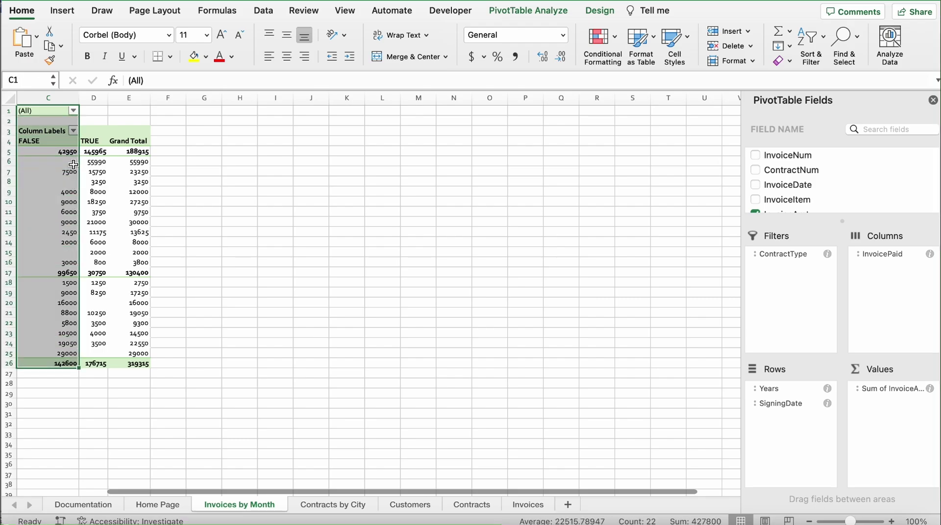
pyautogui.hotkey('ctrl', 'shift', 'Right')
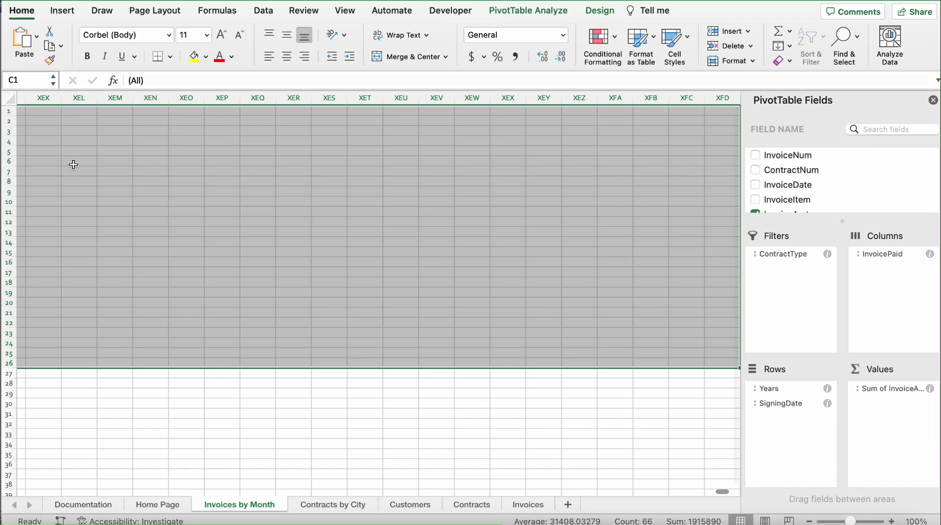
pyautogui.hotkey('ctrl', 'shift', 'Left')
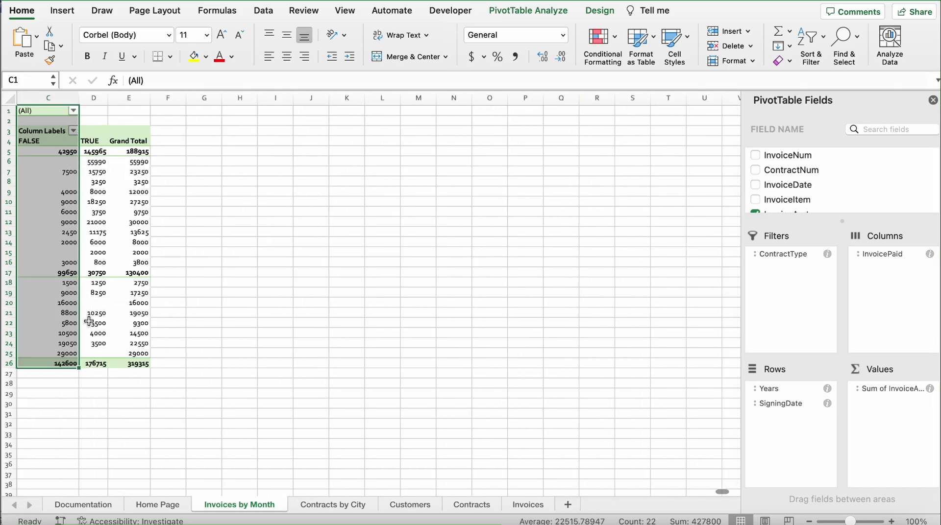
pyautogui.hotkey('ctrl', 'shift', 'Right')
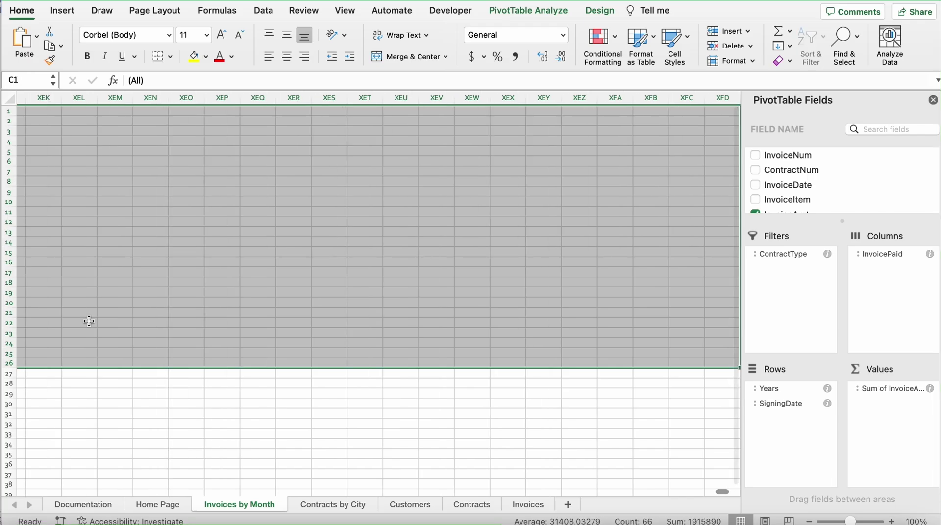
pyautogui.hotkey('ctrl', 'Left')
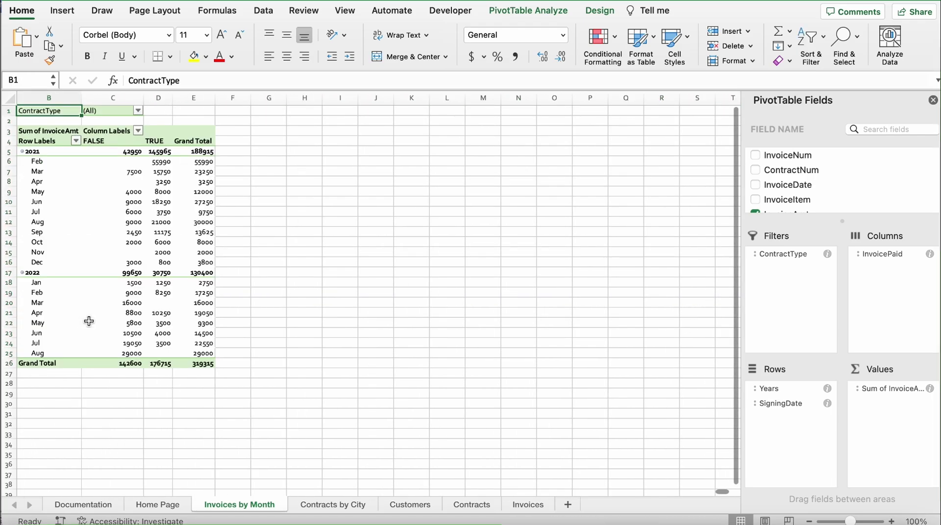
pyautogui.moveTo(69, 113); pyautogui.dragTo(108, 364)
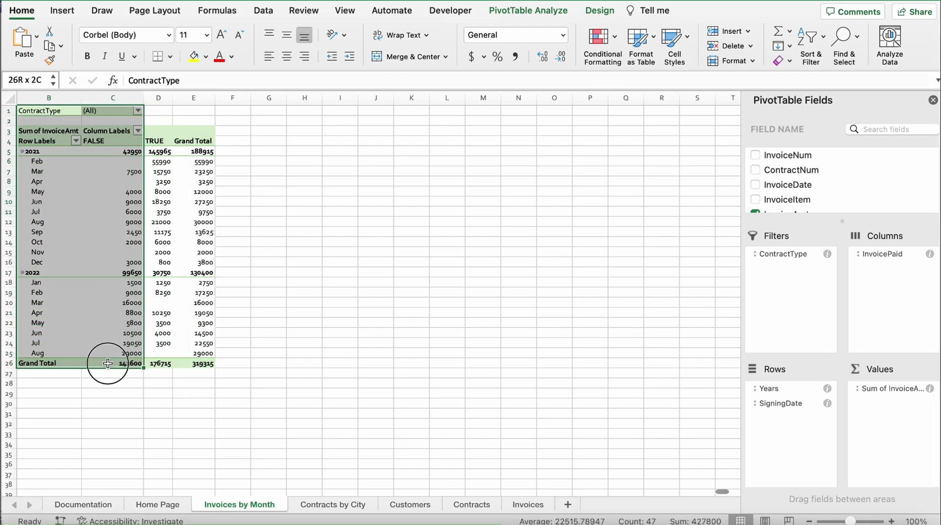
pyautogui.moveTo(108, 363); pyautogui.dragTo(108, 363)
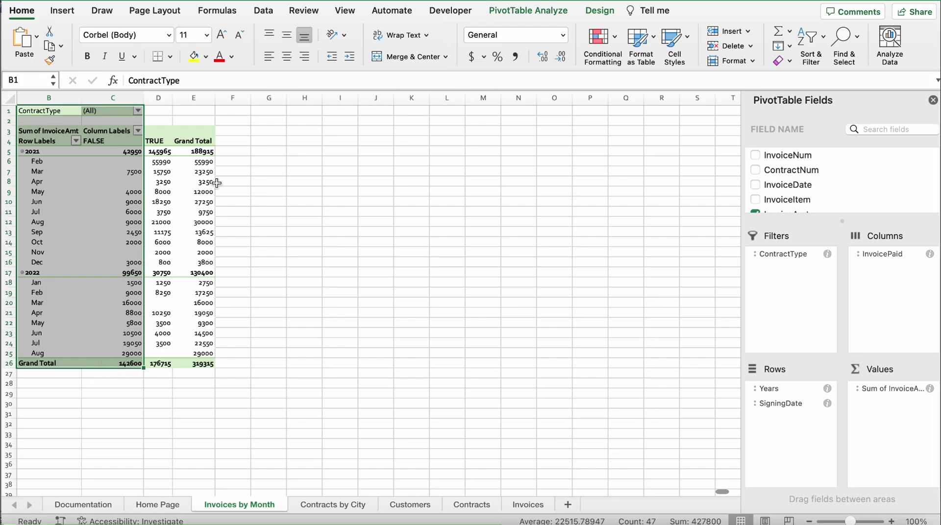
pyautogui.click(139, 131)
pyautogui.click(144, 132)
pyautogui.click(192, 152)
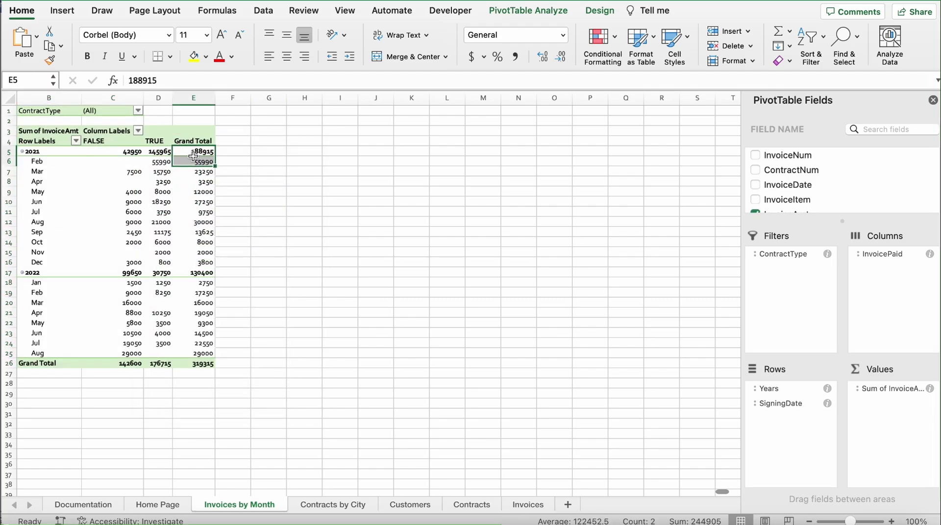
# - Format the entire Invoices by Month PivotTable's amounts as Currency with 2 decimal places and the $ symbol
pyautogui.click(21, 131)
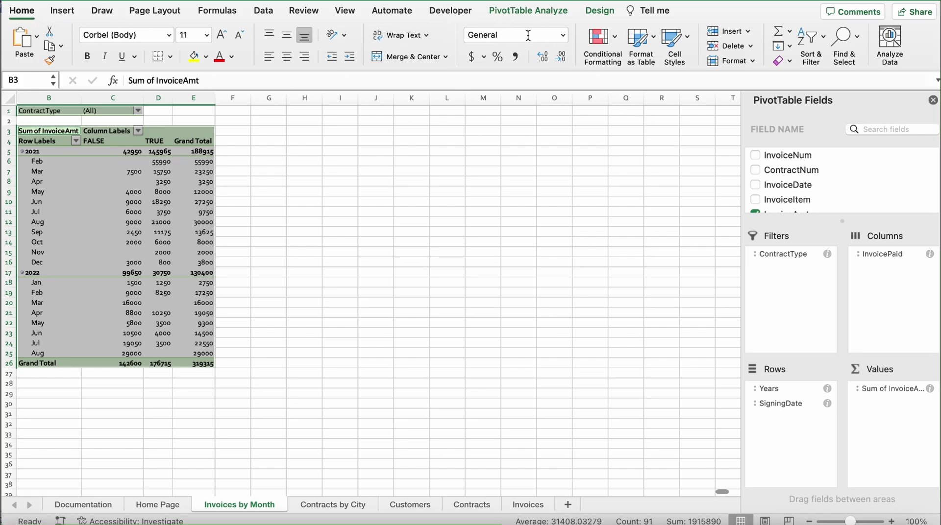
pyautogui.click(563, 35)
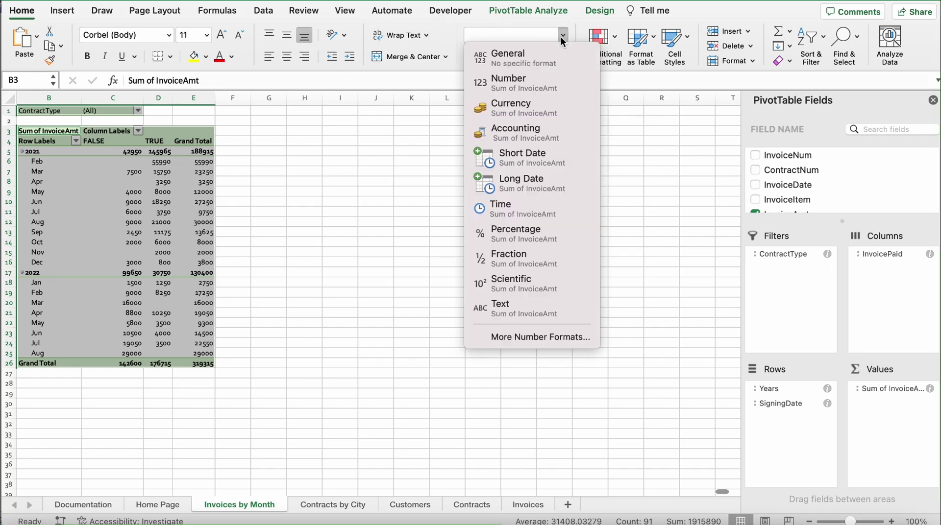
pyautogui.click(523, 337)
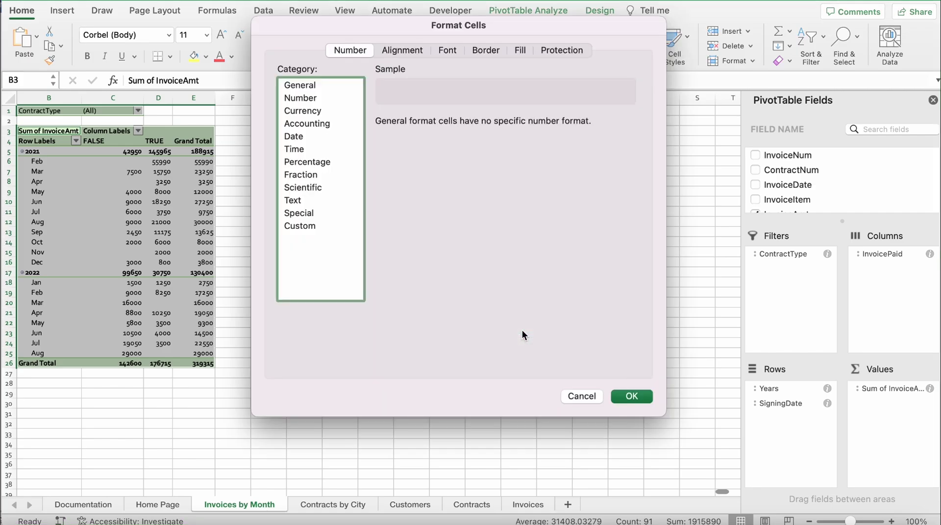
pyautogui.click(311, 110)
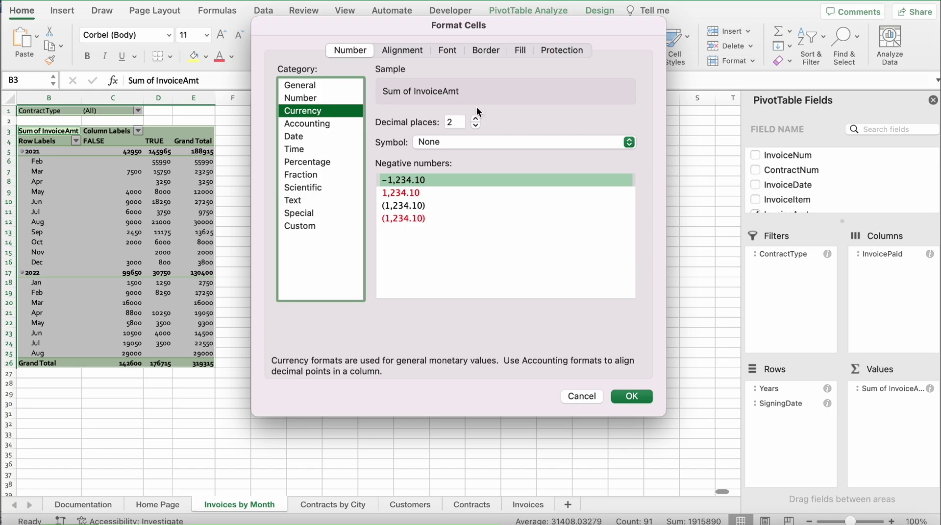
pyautogui.click(632, 142)
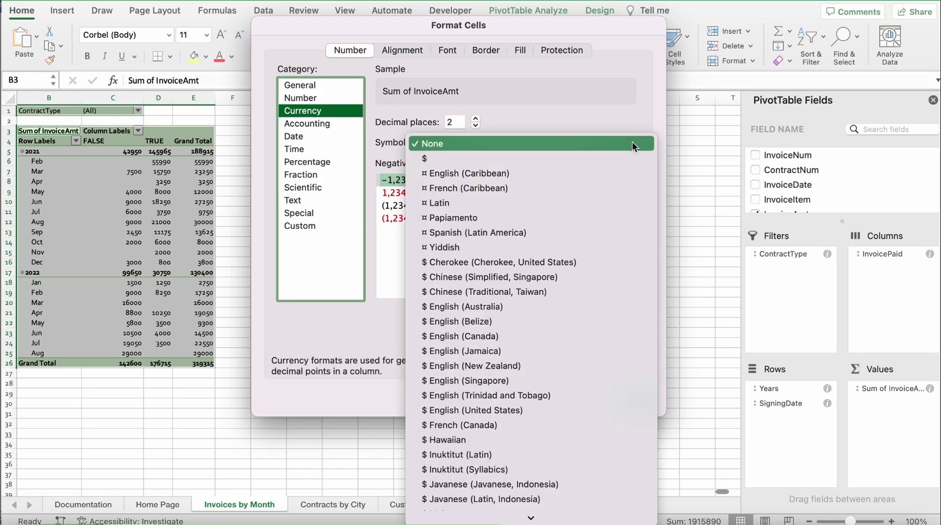
pyautogui.click(487, 155)
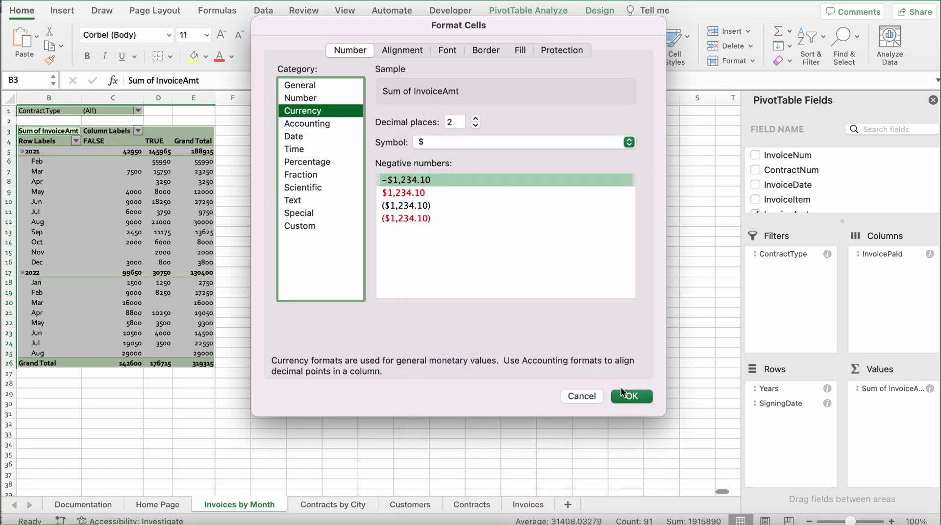
pyautogui.click(630, 401)
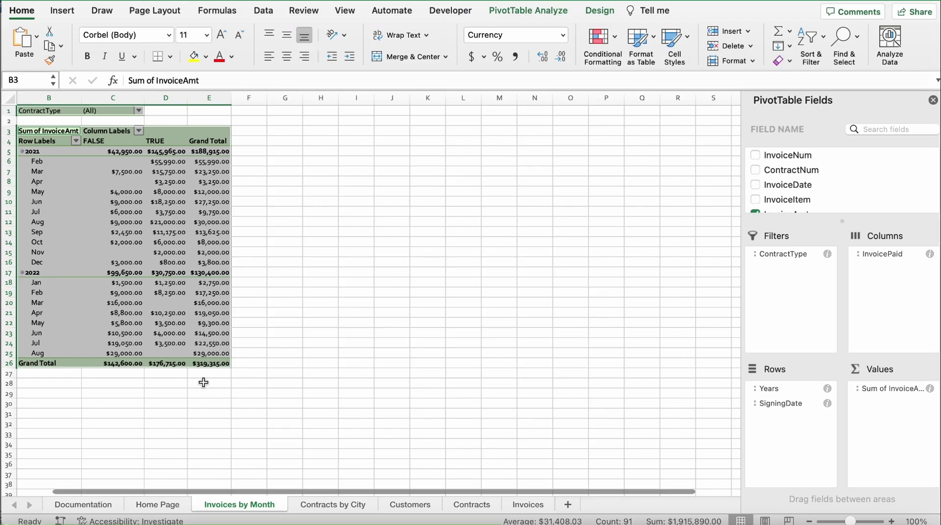
pyautogui.click(202, 403)
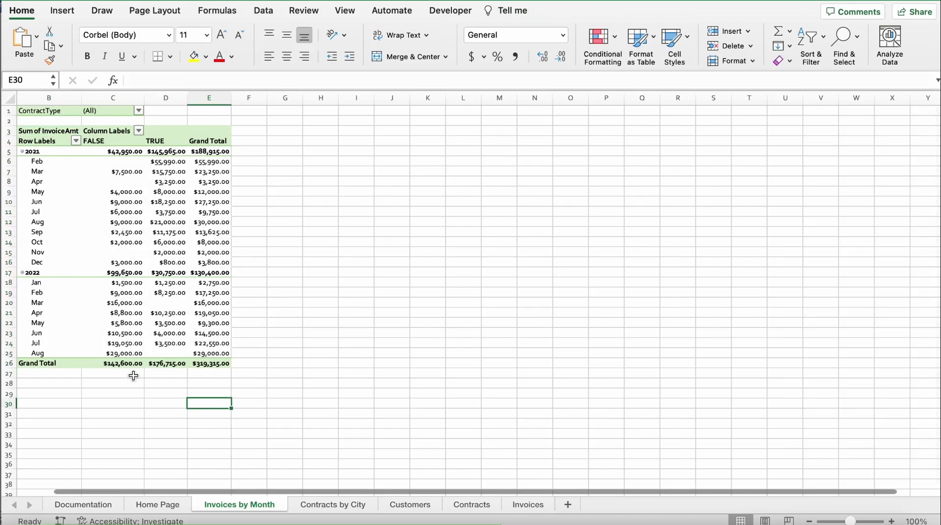
# - Read instruction 10 in Word and select the FALSE column heading in cell C4 of the Invoices by Month PivotTable in Excel
pyautogui.press('super+Tab')
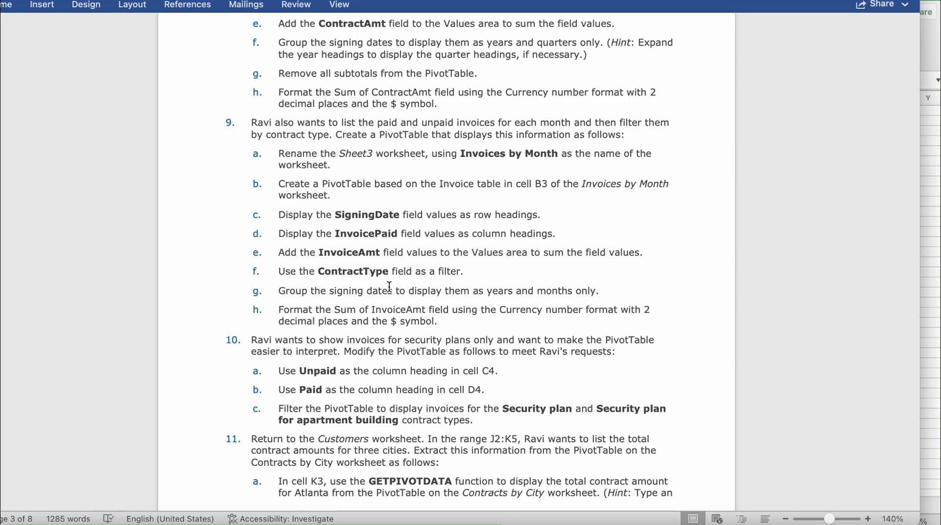
pyautogui.scroll(-4, 651, 258)
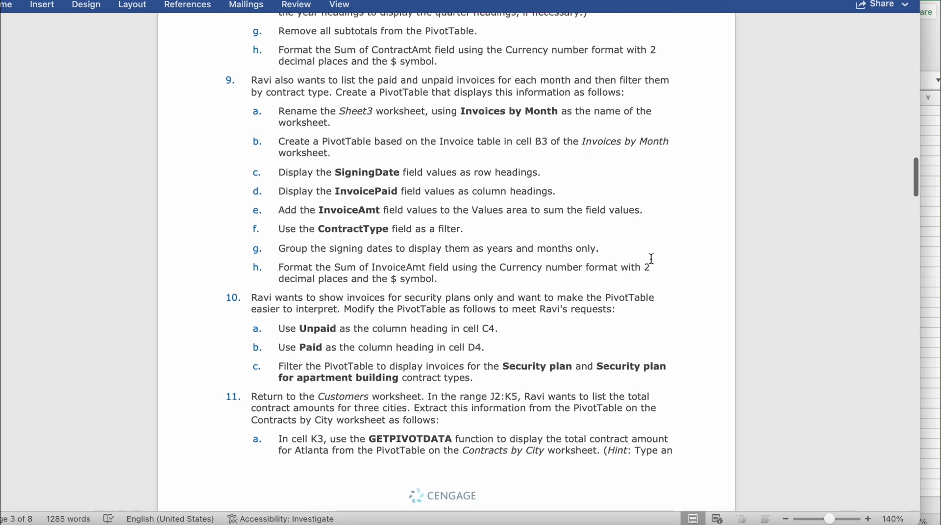
pyautogui.scroll(-3, 424, 224)
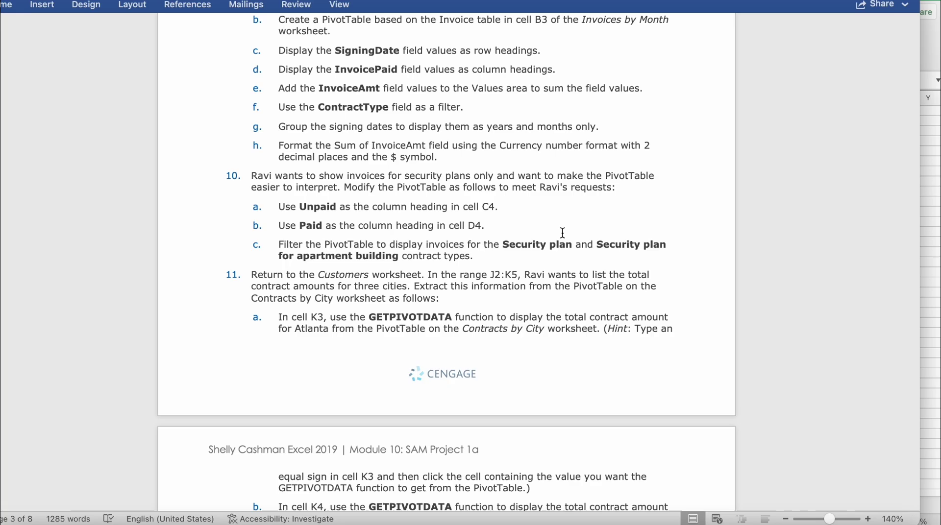
pyautogui.click(931, 202)
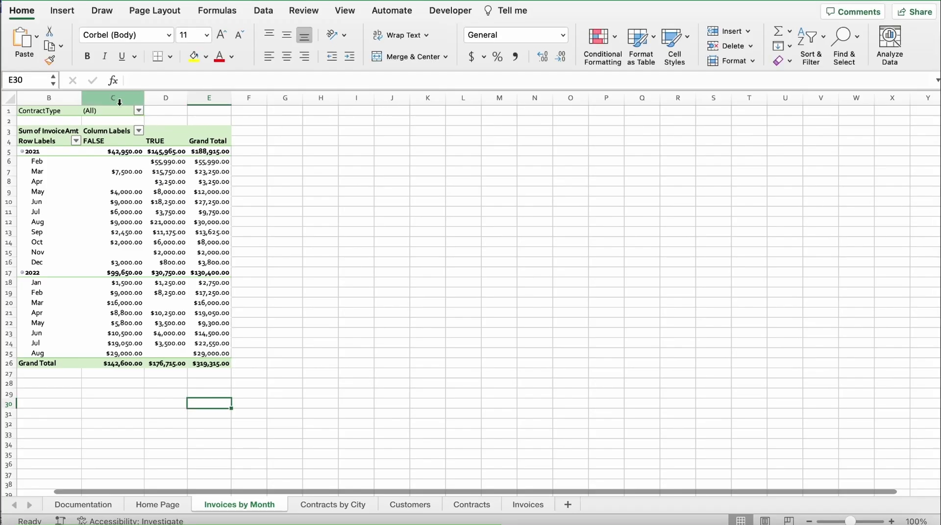
pyautogui.click(117, 141)
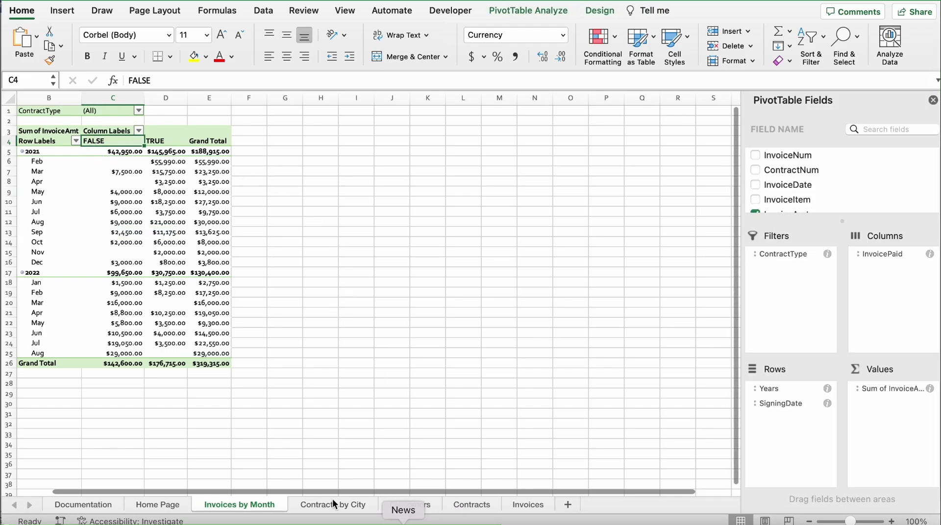
# - Examine the Customers worksheet from its first rows and recheck instruction 10 in Word
pyautogui.click(410, 505)
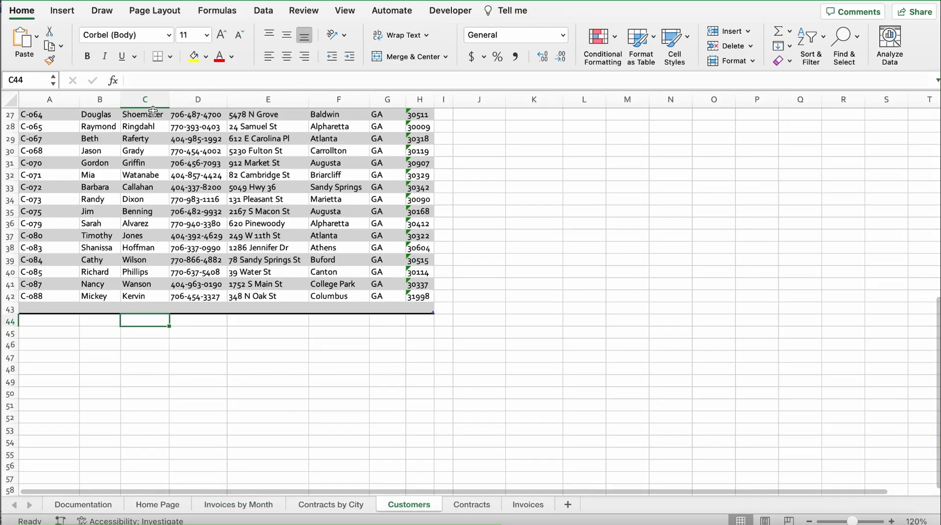
pyautogui.scroll(10, 116, 351)
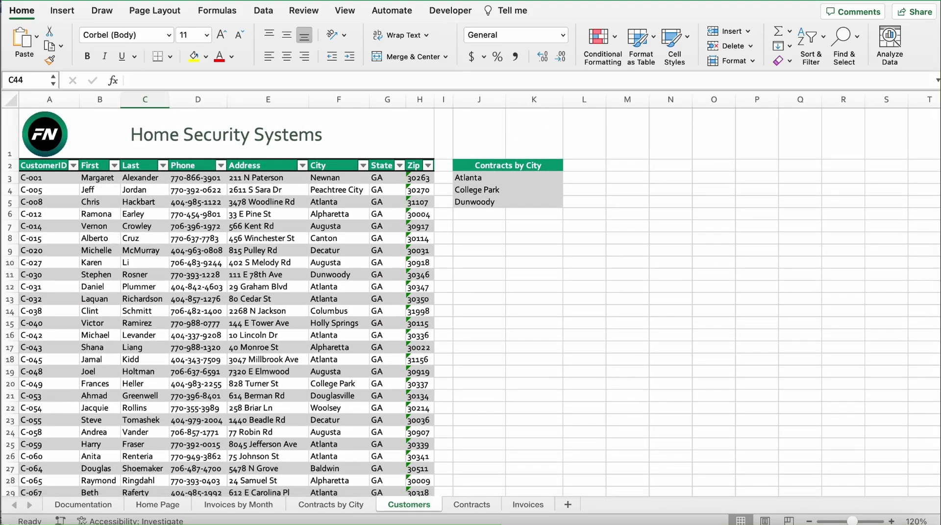
pyautogui.press('super+Tab')
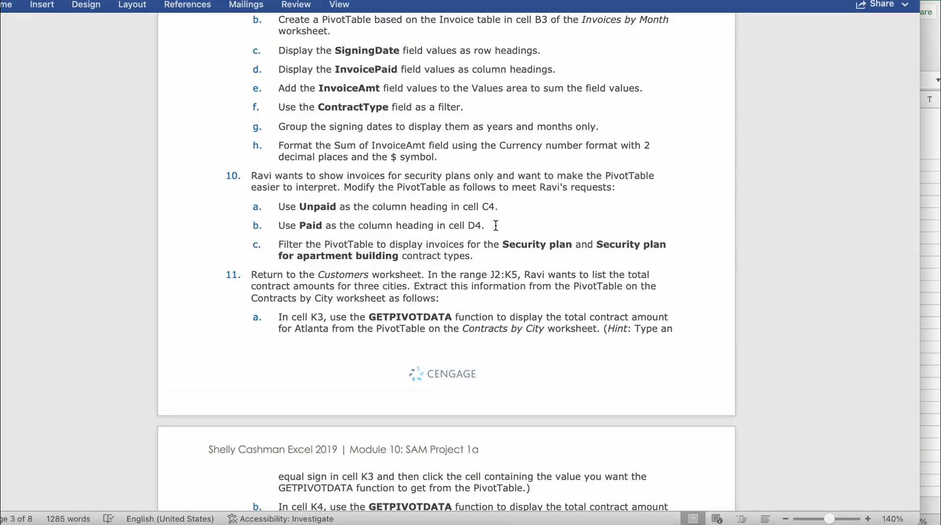
# - Return to Excel, examine the source table on the Invoices worksheet, and recheck instruction 10 in Word
pyautogui.click(935, 265)
pyautogui.click(525, 505)
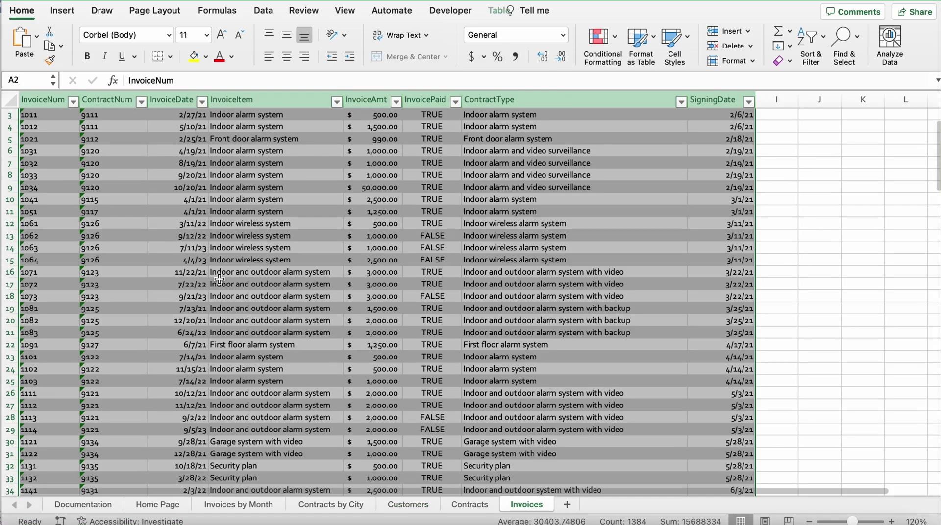
pyautogui.scroll(-3, 219, 279)
pyautogui.scroll(5, 173, 137)
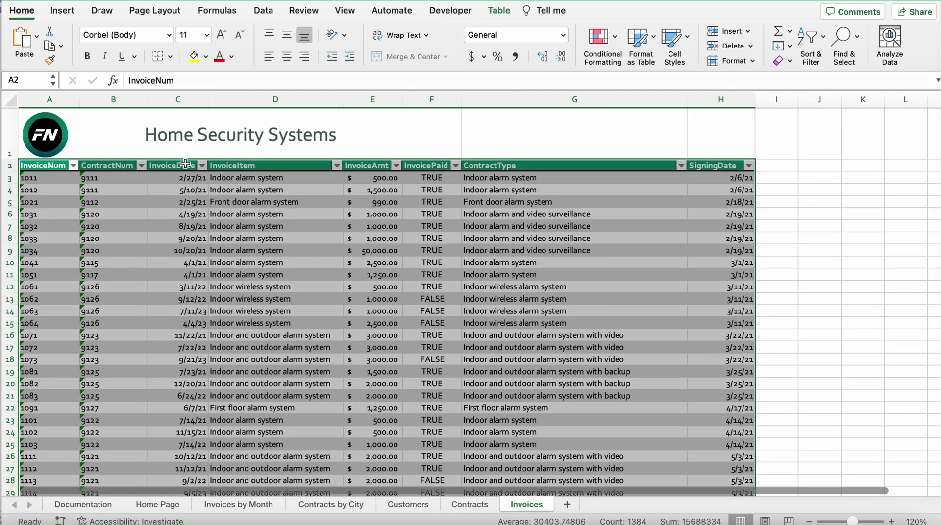
pyautogui.click(183, 188)
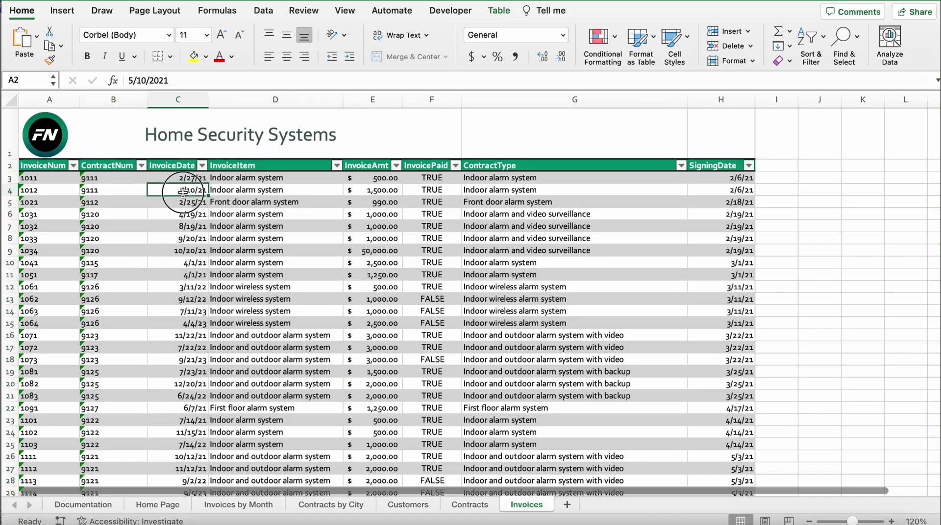
pyautogui.press('super+Tab')
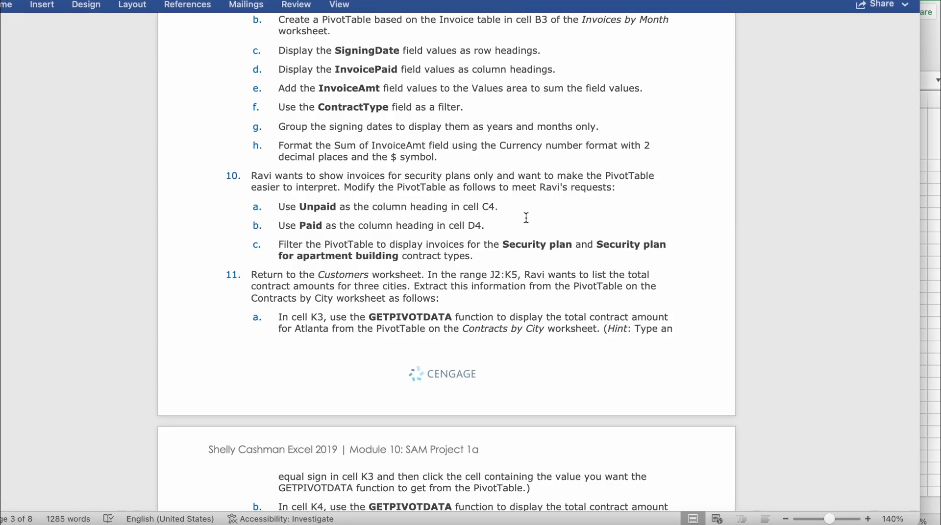